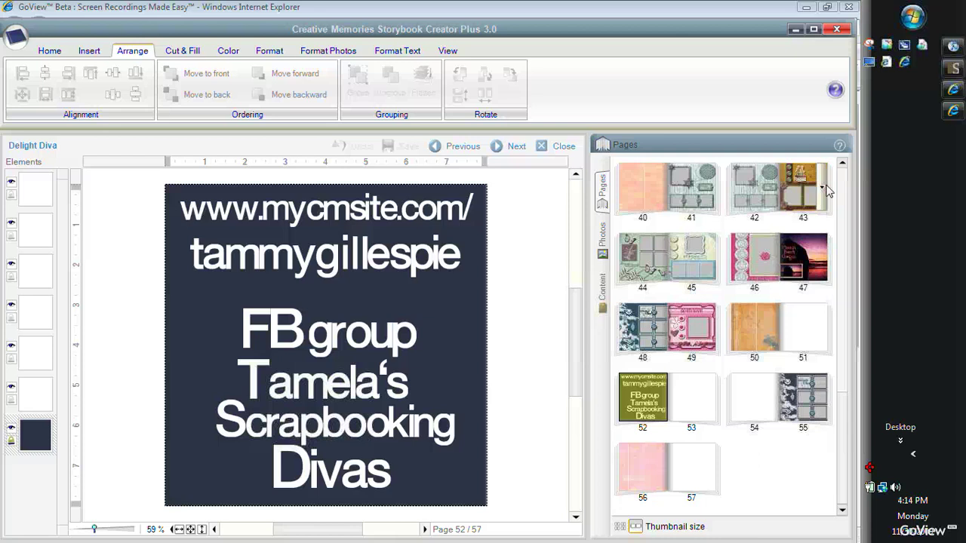
Step: Open page 33, the Cannon Beach layout, for editing
left_click(842, 163)
left_click(841, 163)
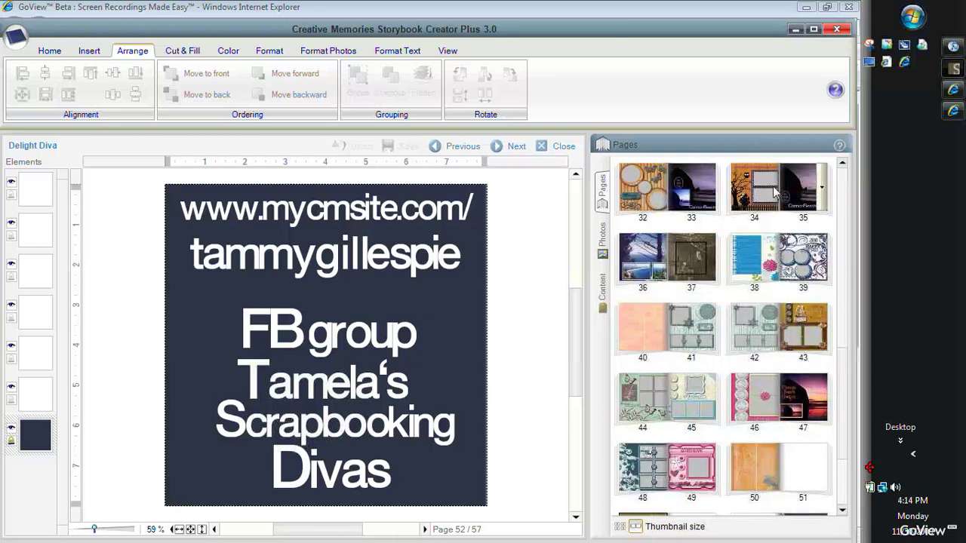
double_click(689, 195)
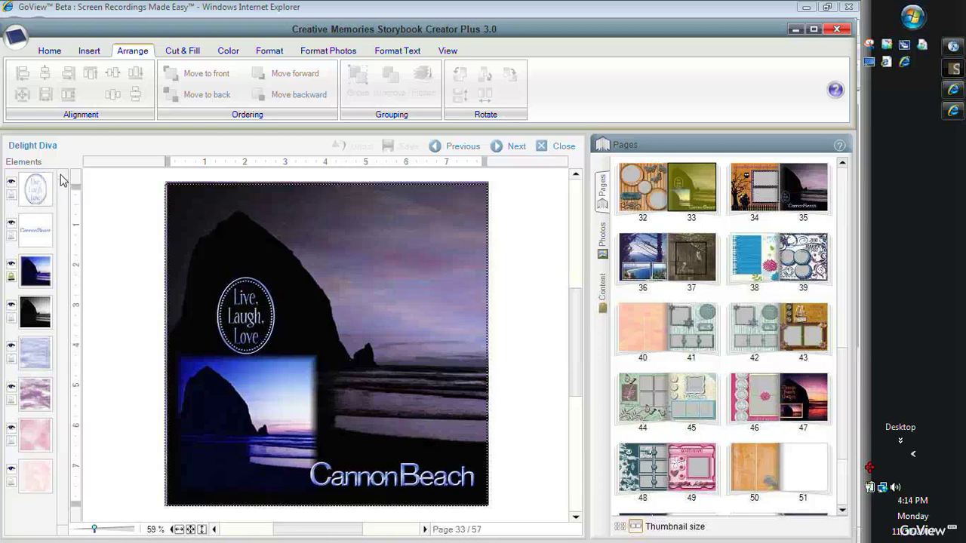
Step: Hide all eight elements on page 33, from the Live, Laugh, Love oval down to the pale pink layer
left_click(9, 182)
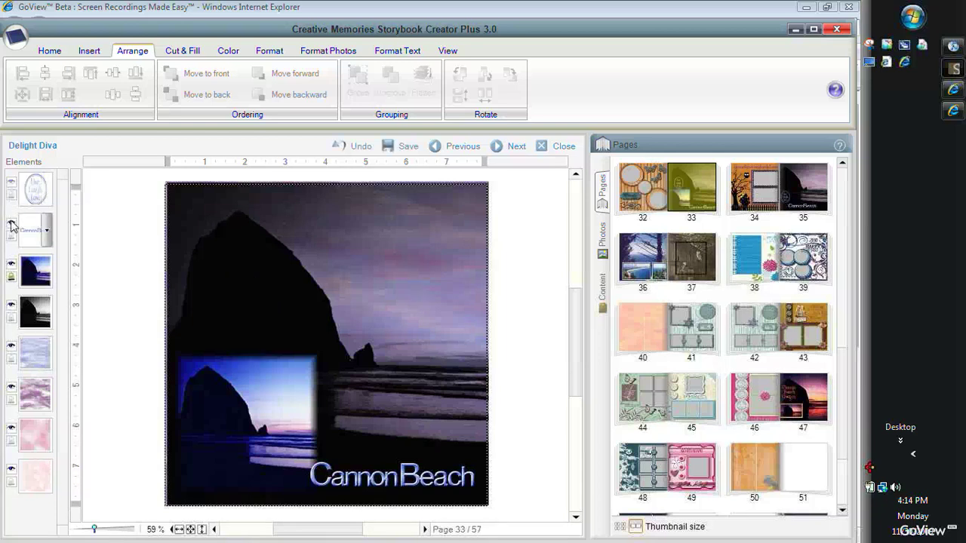
left_click(10, 265)
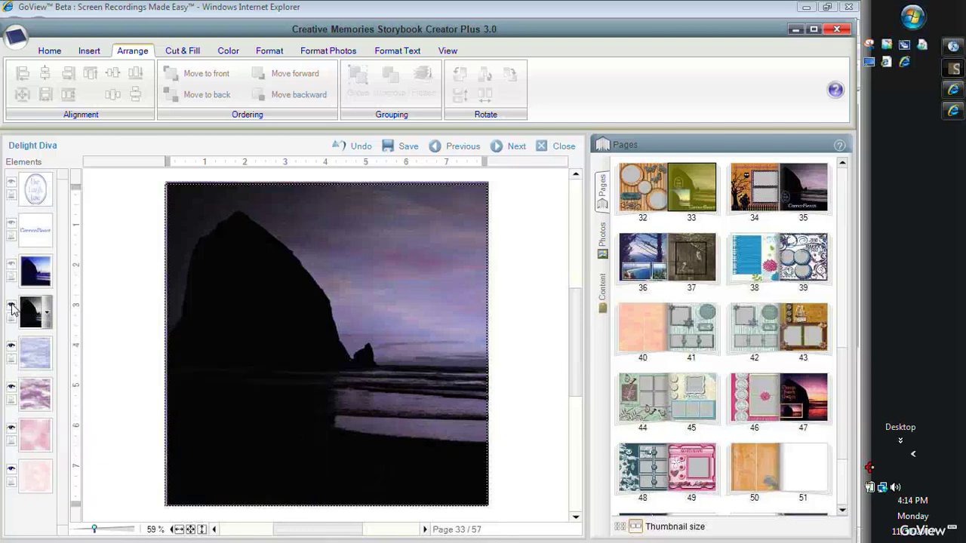
left_click(11, 307)
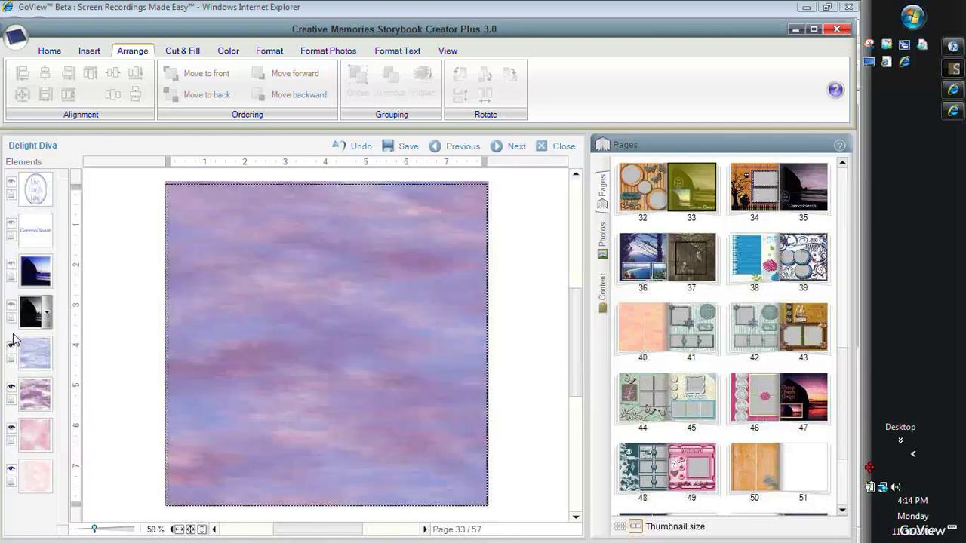
left_click(11, 348)
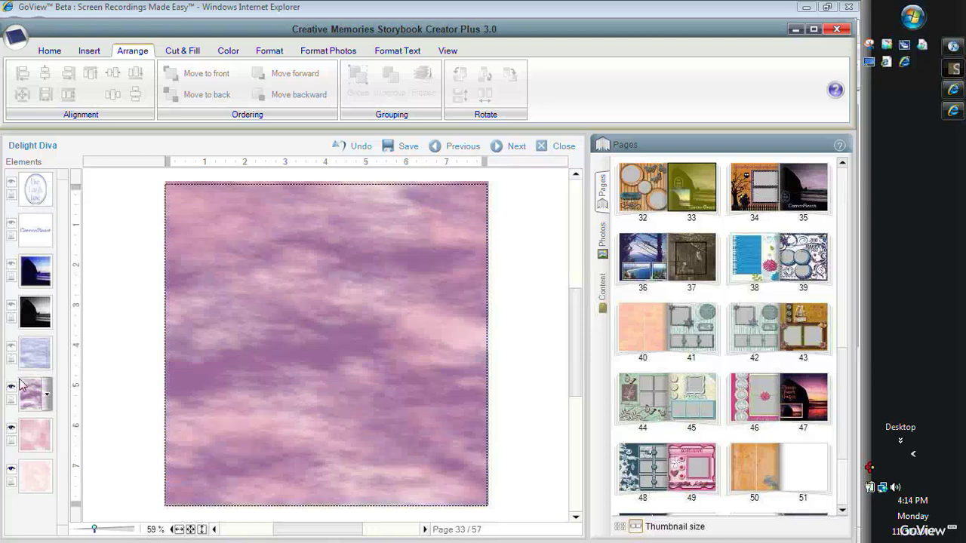
left_click(11, 387)
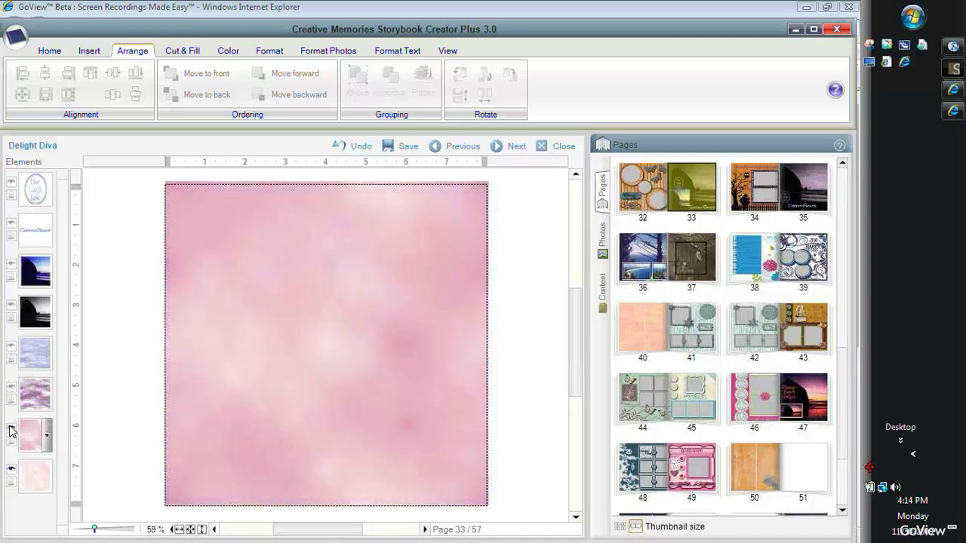
left_click(10, 429)
left_click(10, 469)
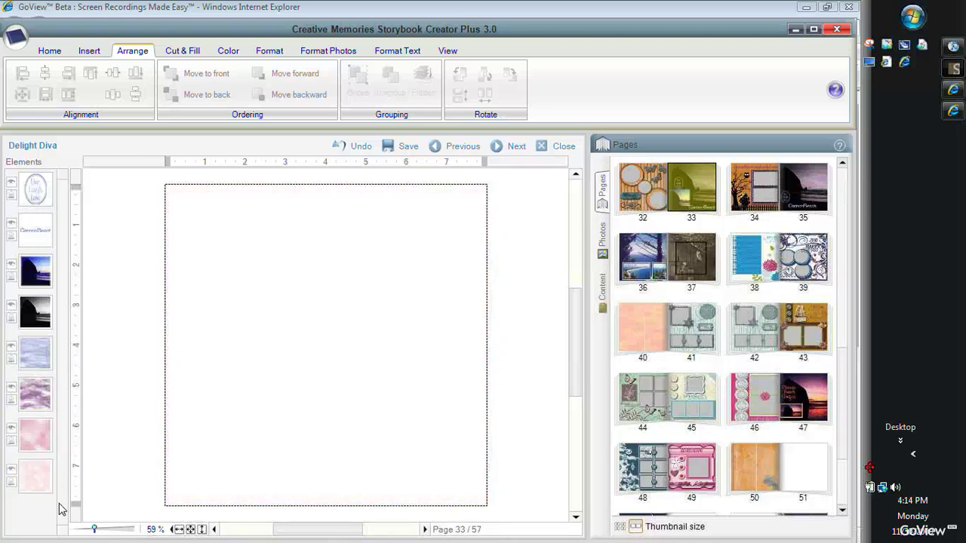
Step: Show the small colour beach photo, move it up the page, and enlarge it around the page's centre
left_click(10, 266)
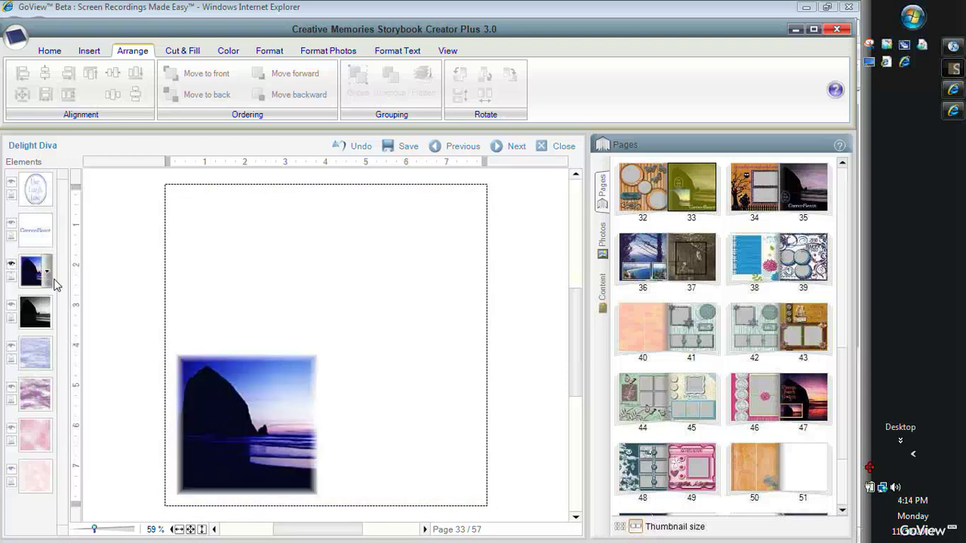
left_click_drag(263, 399, 342, 269)
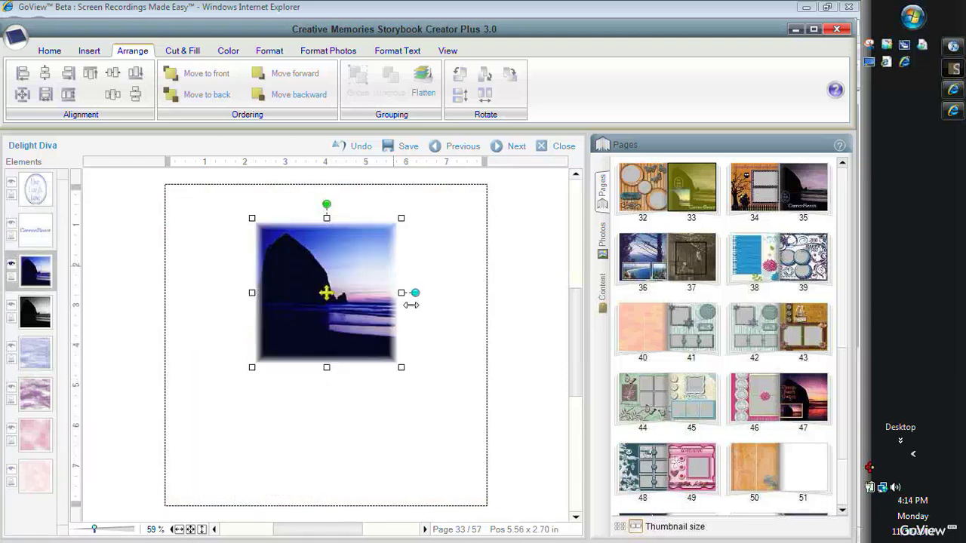
left_click_drag(475, 307, 479, 311)
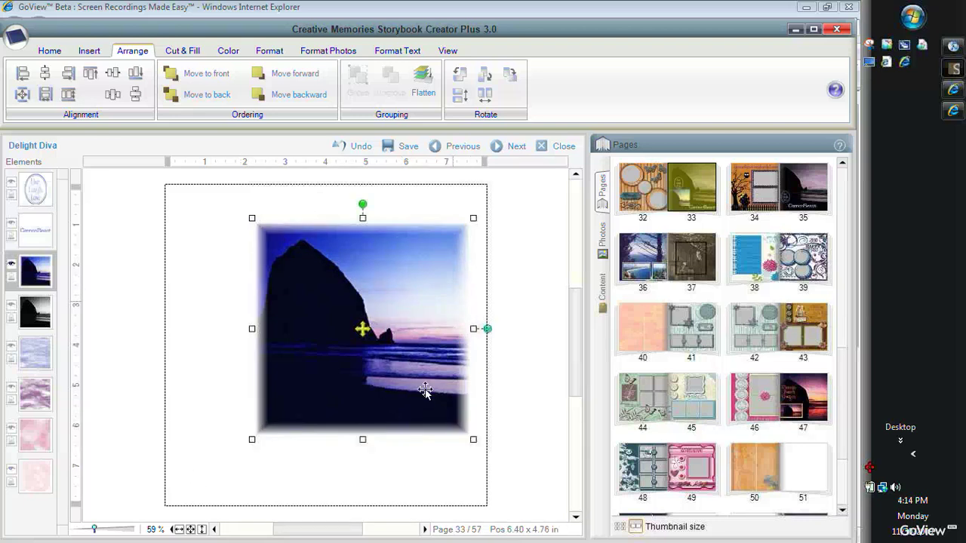
left_click_drag(415, 398, 374, 422)
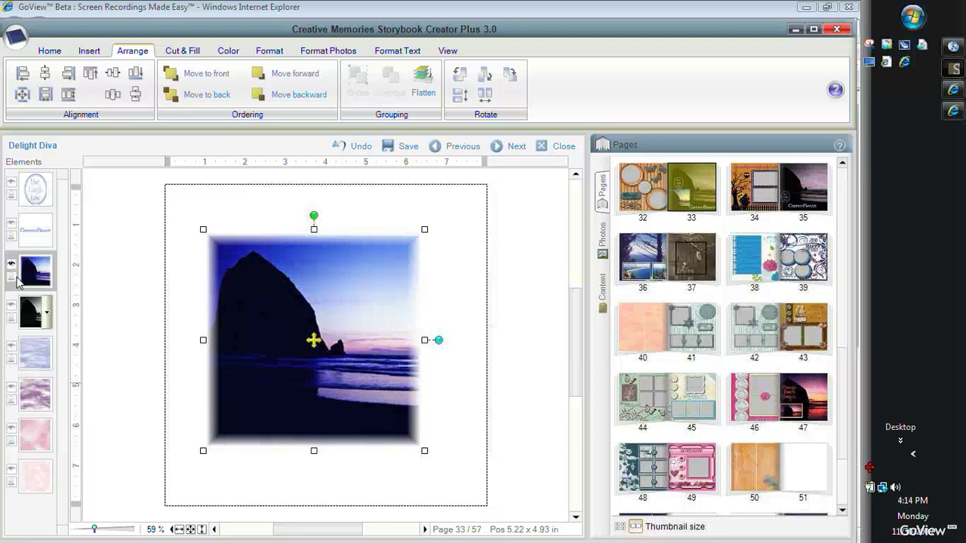
Step: Undo the beach photo's moves, its enlargement, and its return to view
left_click(366, 149)
left_click(366, 149)
left_click(366, 149)
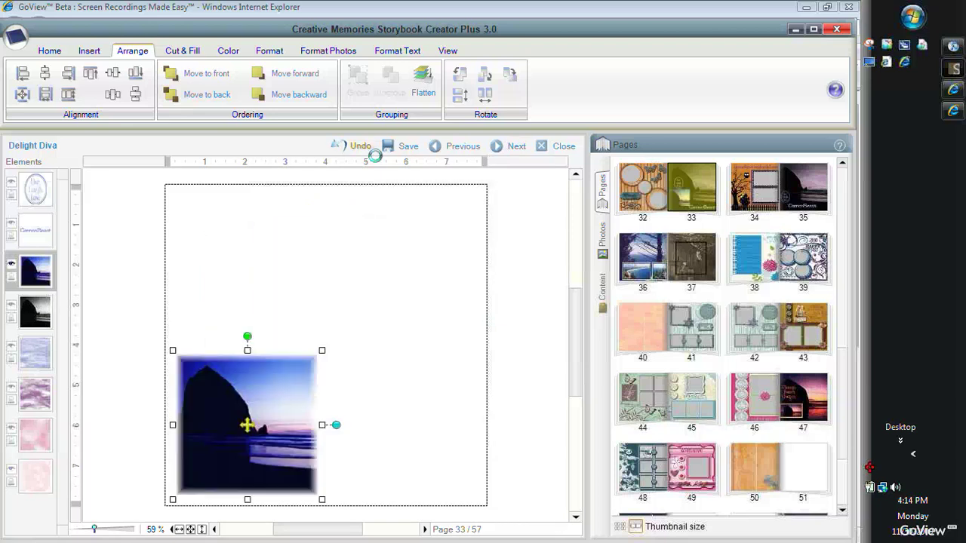
left_click(366, 148)
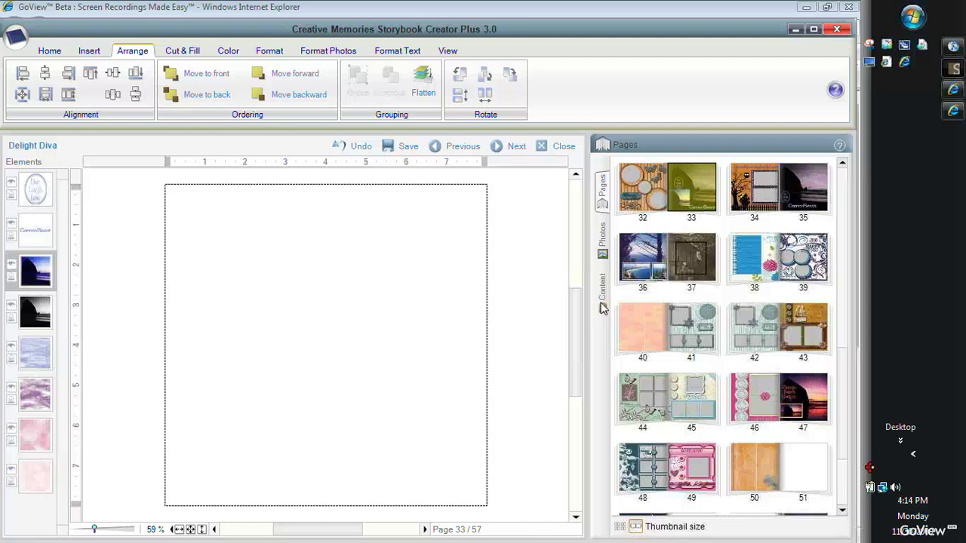
Step: Create a grey Rectangle shape from the Geometric package, about 3.27 x 3.27 in, in the middle of the page
left_click(602, 290)
left_click(792, 181)
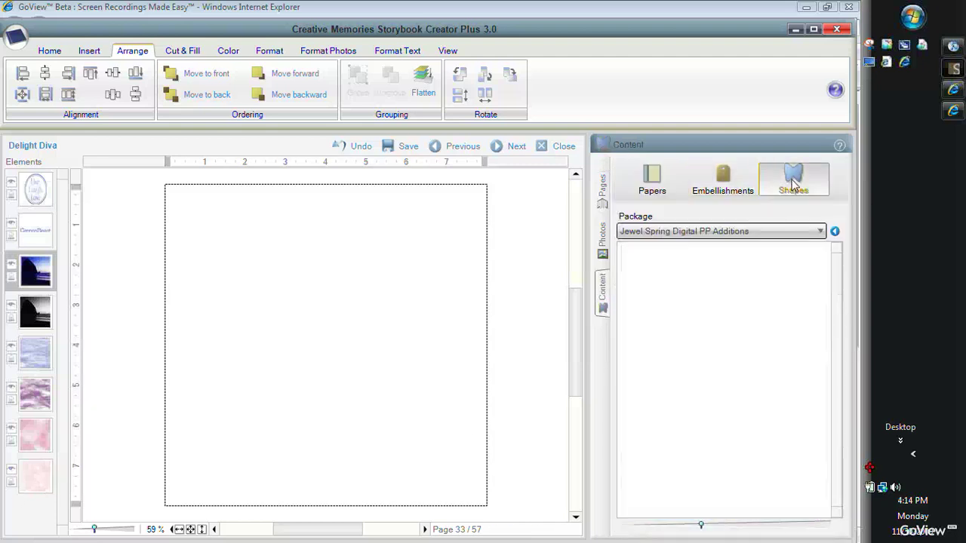
left_click(819, 232)
left_click(708, 300)
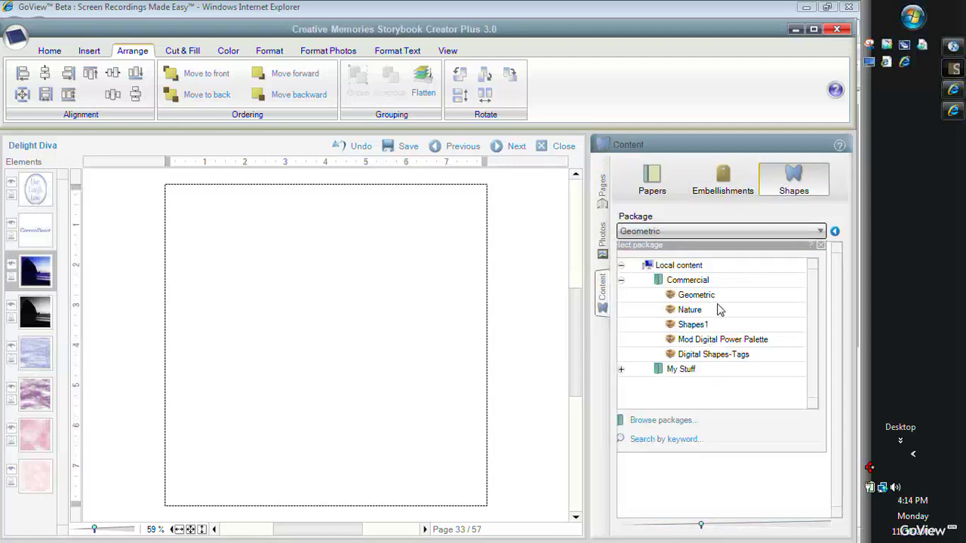
left_click_drag(838, 513, 839, 515)
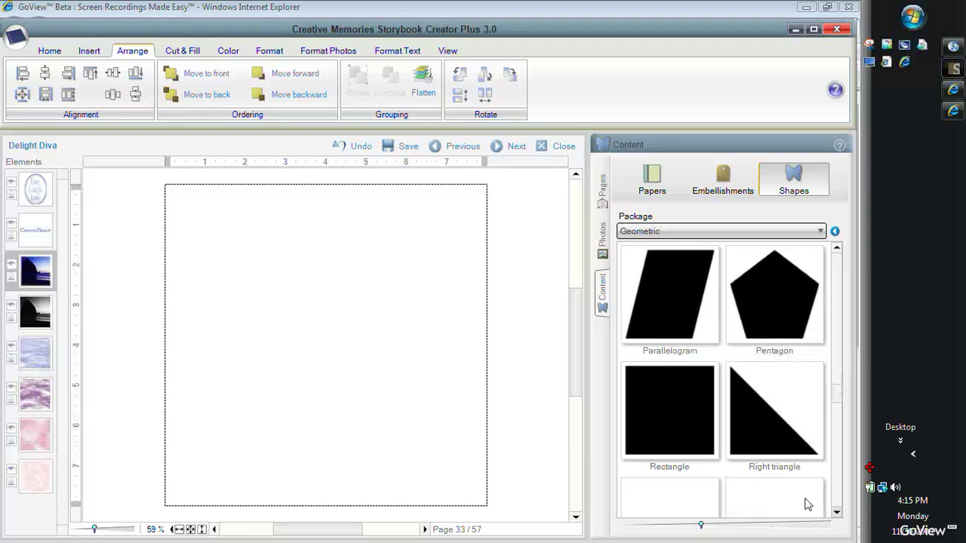
left_click(699, 409)
left_click(737, 417)
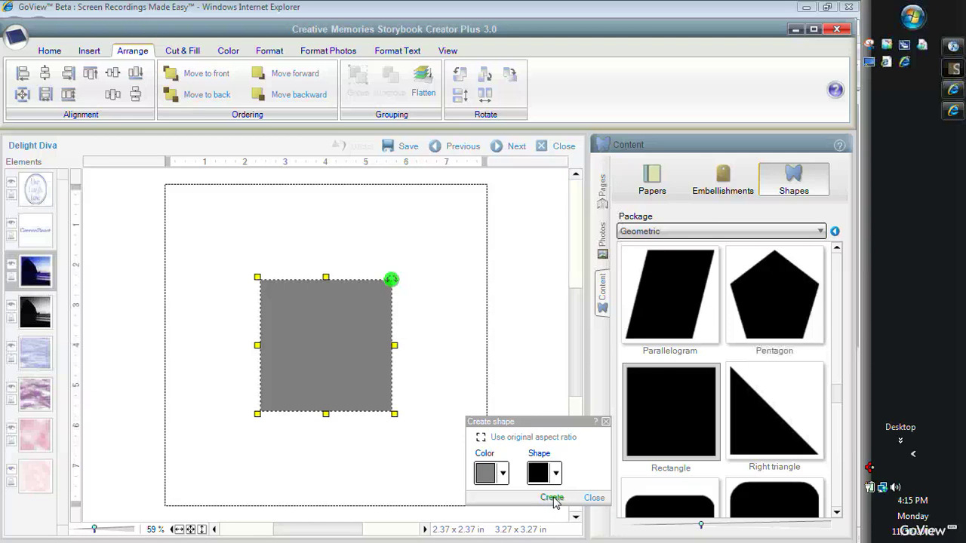
left_click(552, 498)
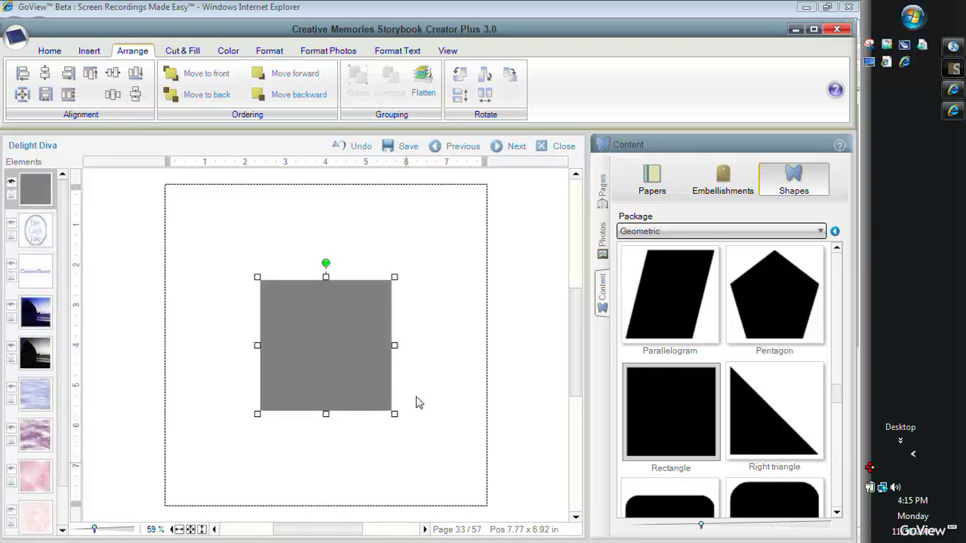
Step: Fill the grey rectangle with salmon pink and stretch it to cover the whole page
left_click(188, 51)
left_click(263, 81)
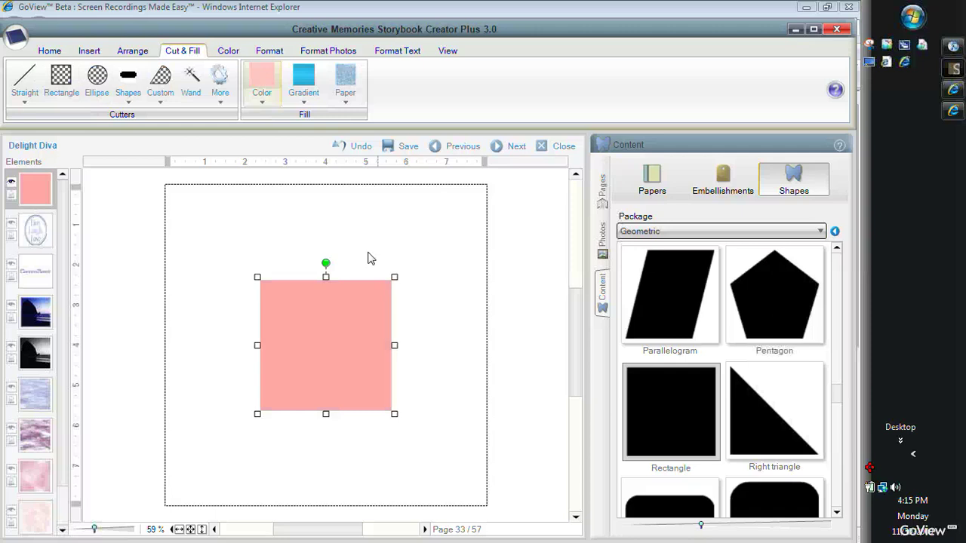
left_click_drag(338, 287, 314, 234)
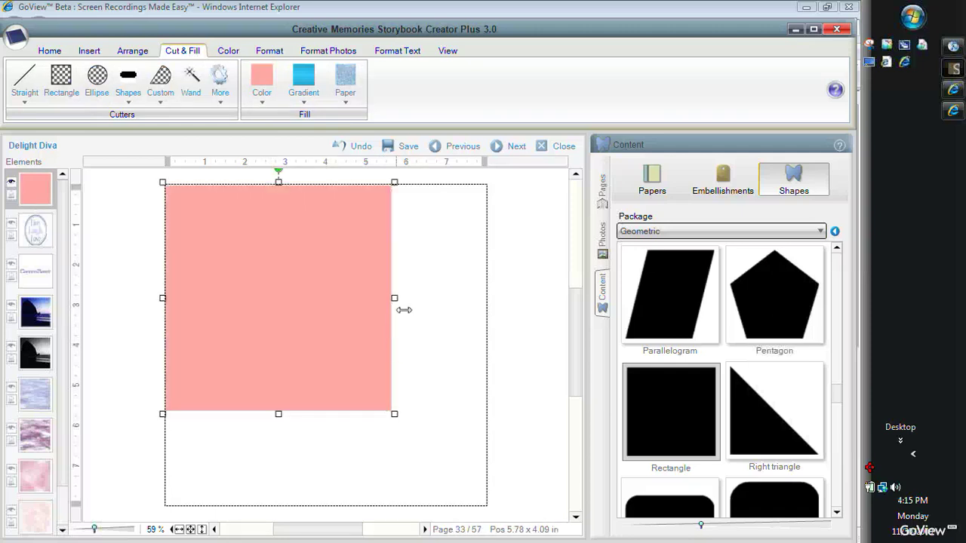
left_click_drag(398, 308, 496, 341)
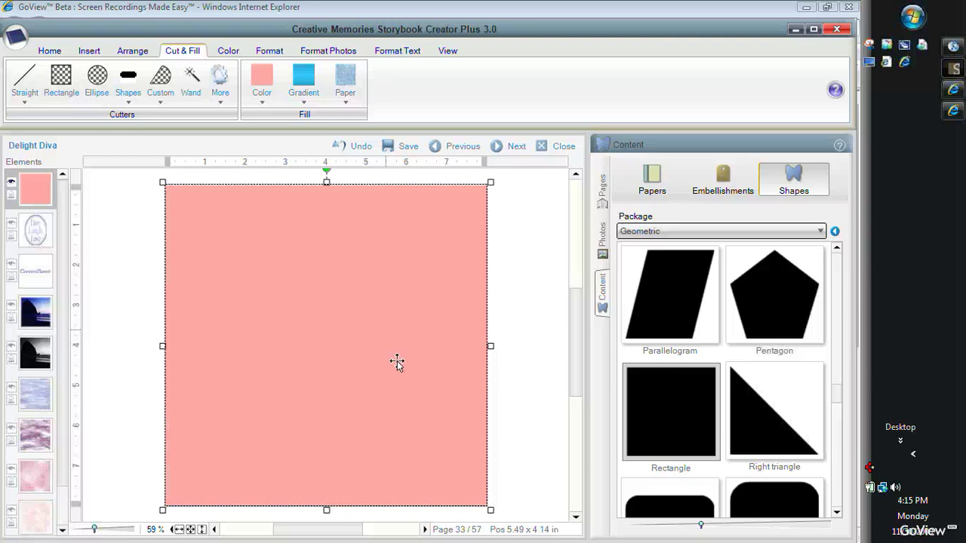
left_click_drag(396, 364, 399, 366)
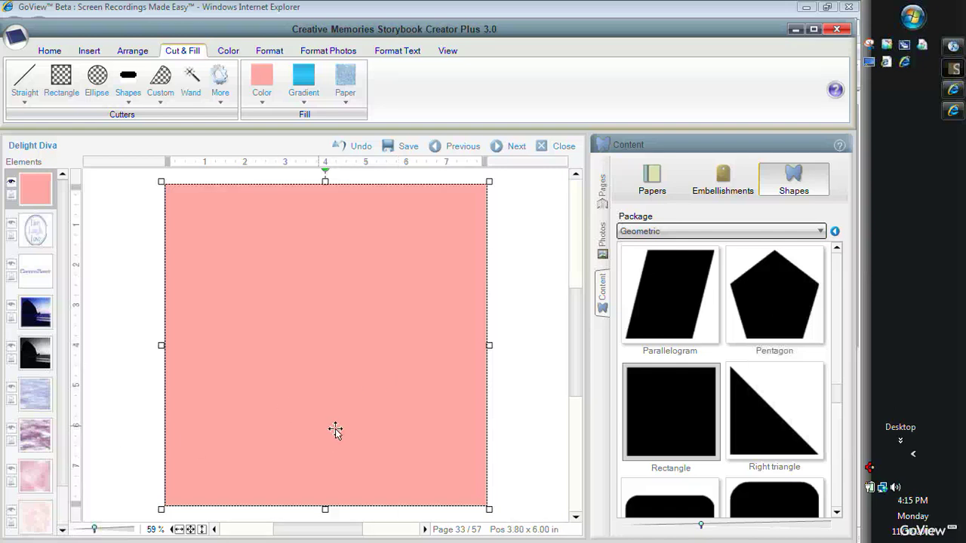
Step: Duplicate the page-sized pink rectangle by copying and pasting it
right_click(311, 360)
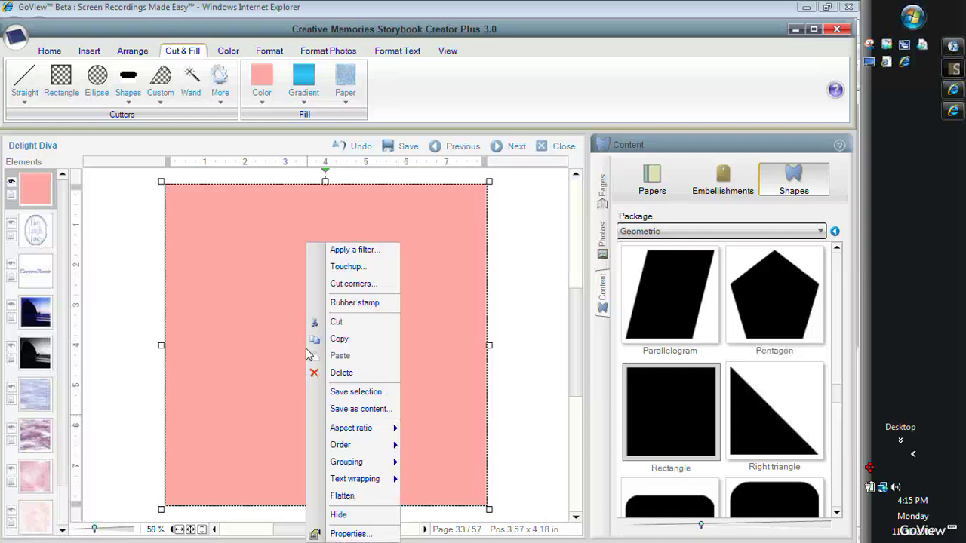
left_click(353, 348)
right_click(350, 370)
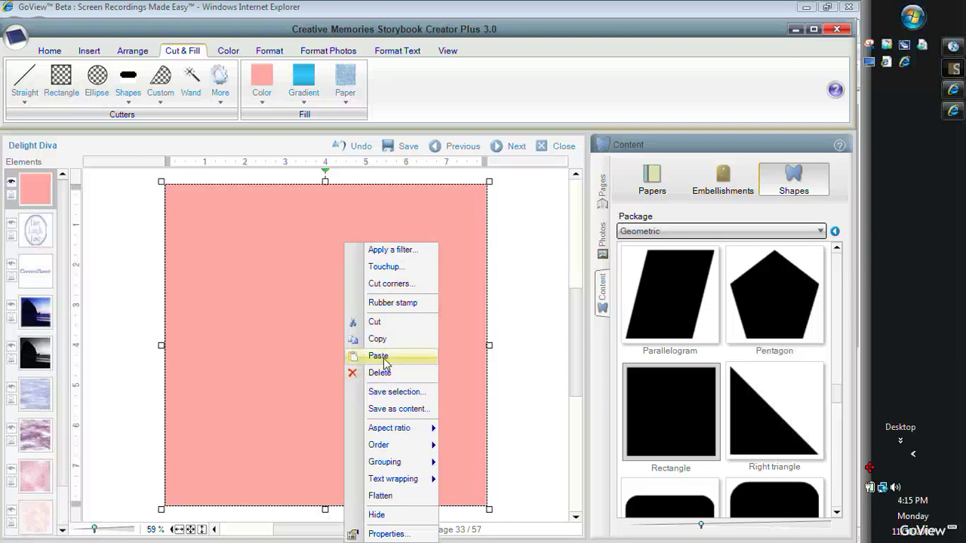
left_click(381, 356)
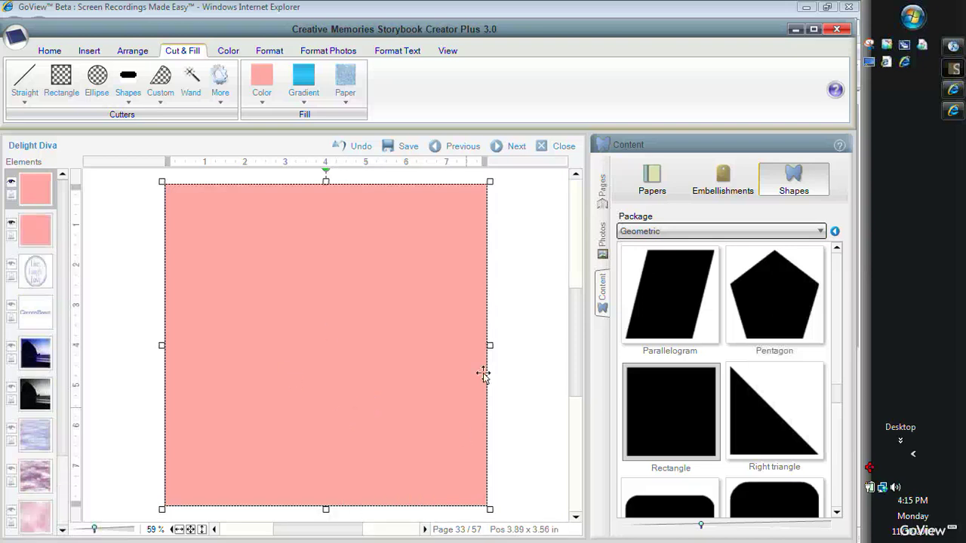
Step: Cut both pink rectangles from the page
right_click(50, 189)
left_click(78, 265)
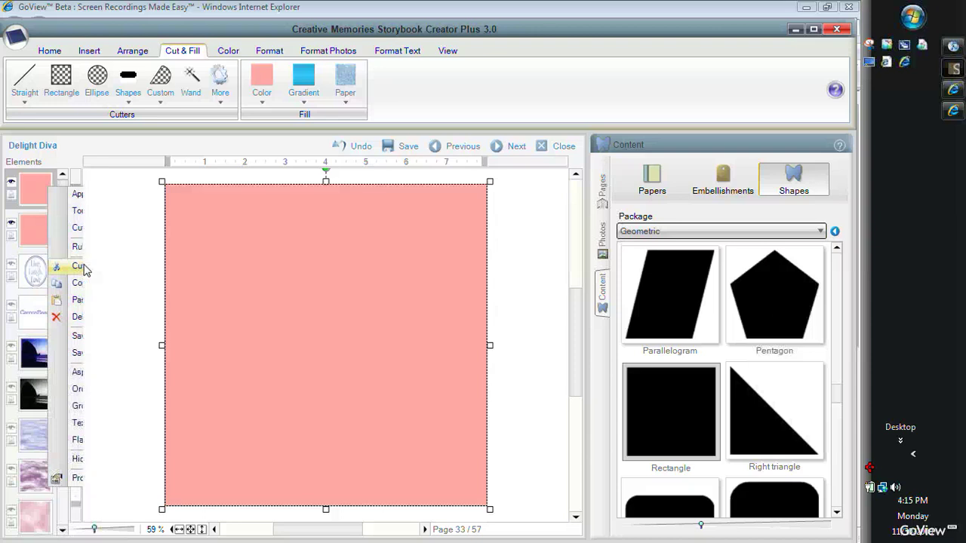
right_click(50, 194)
left_click(78, 269)
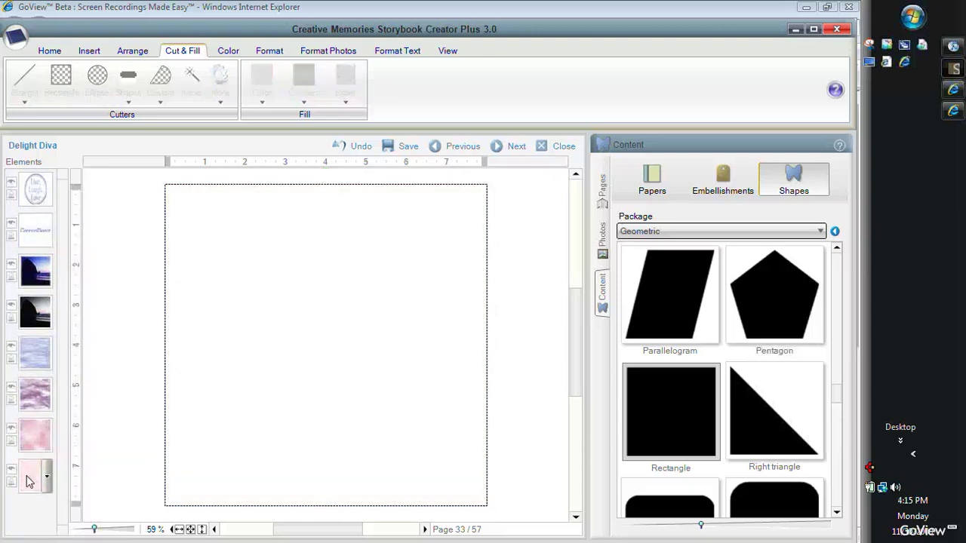
Step: Show the bottommost pale pink layer, select it, and open the image filters for it
left_click(11, 470)
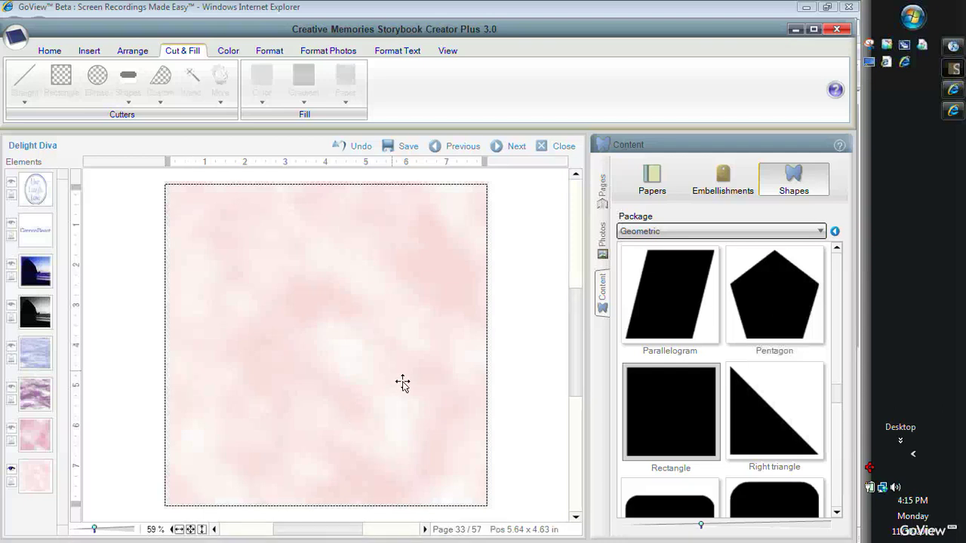
left_click(292, 383)
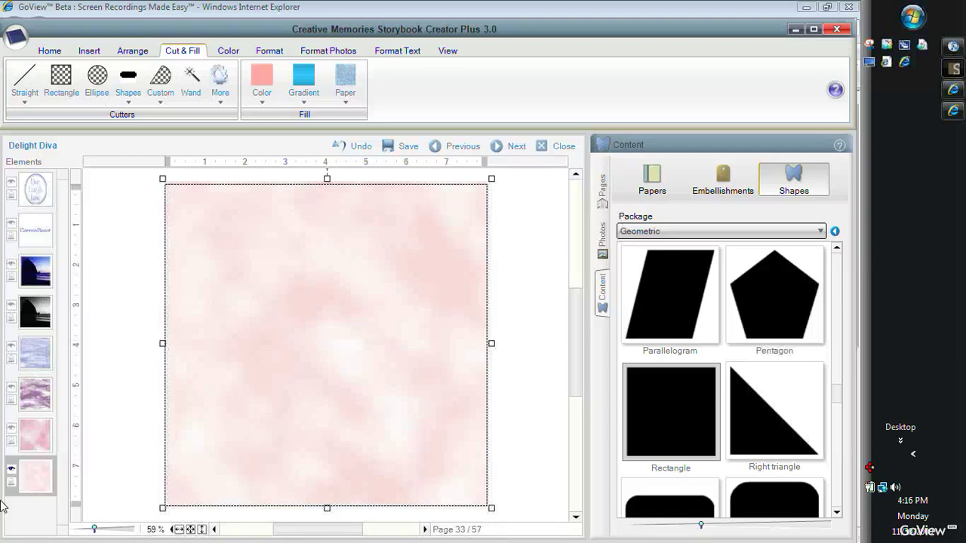
left_click(268, 50)
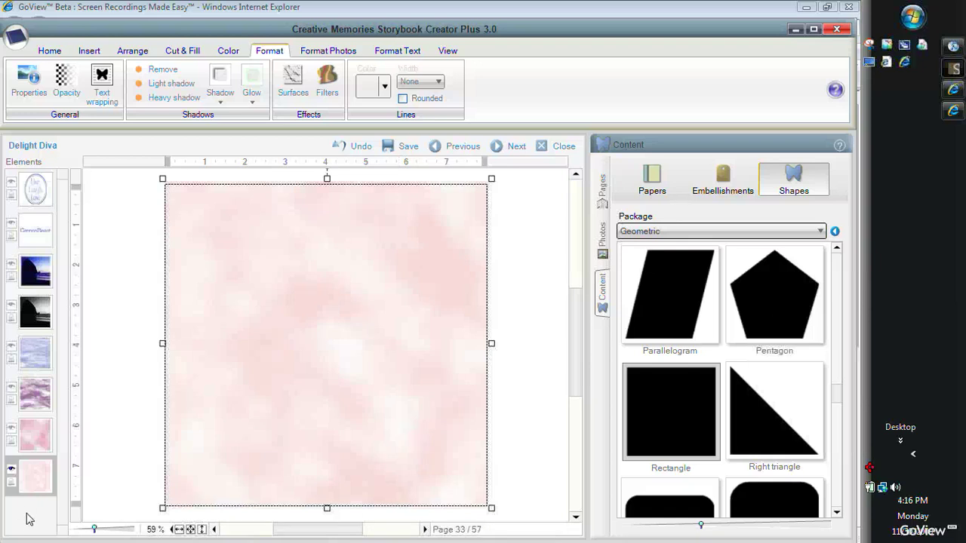
mouse_move(48, 481)
left_click(48, 481)
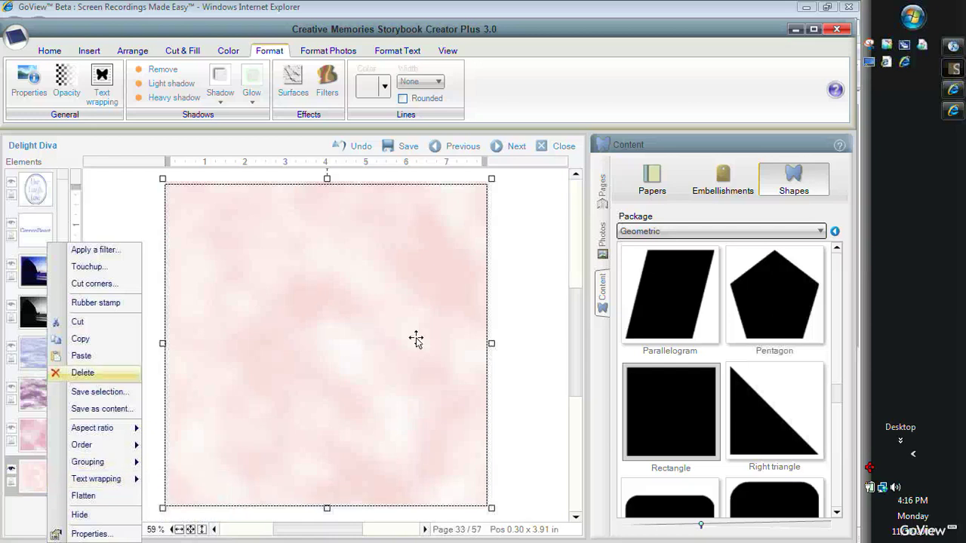
left_click(532, 338)
left_click(332, 302)
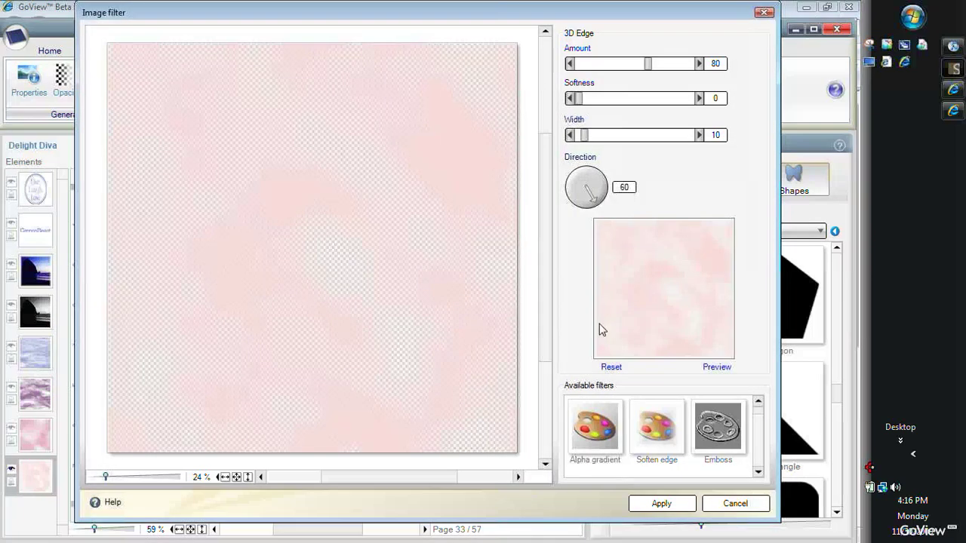
Step: Apply the Fractal Map filter with the Mists 2 style, threshold 40 and range 100 to the pale pink layer
left_click(758, 471)
left_click(728, 447)
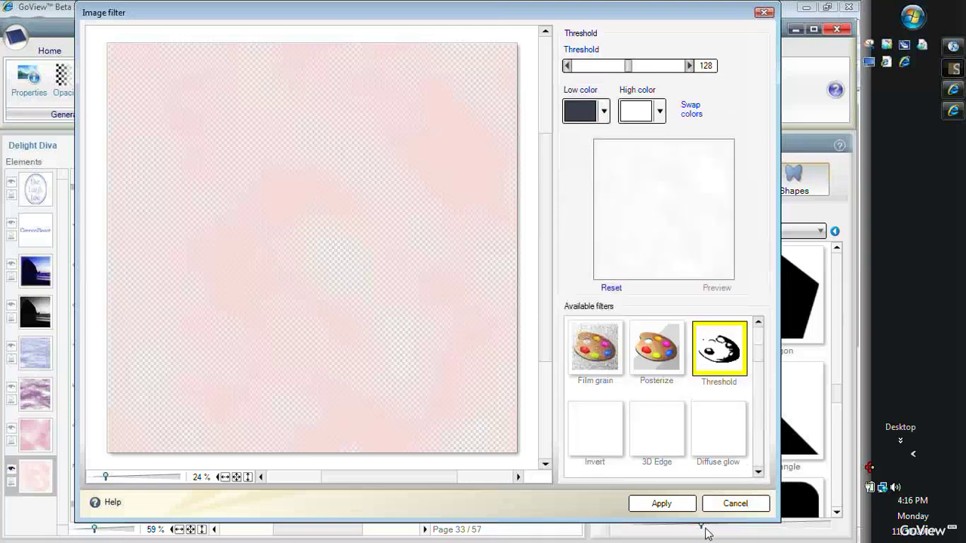
scroll(718, 471, "down", 2)
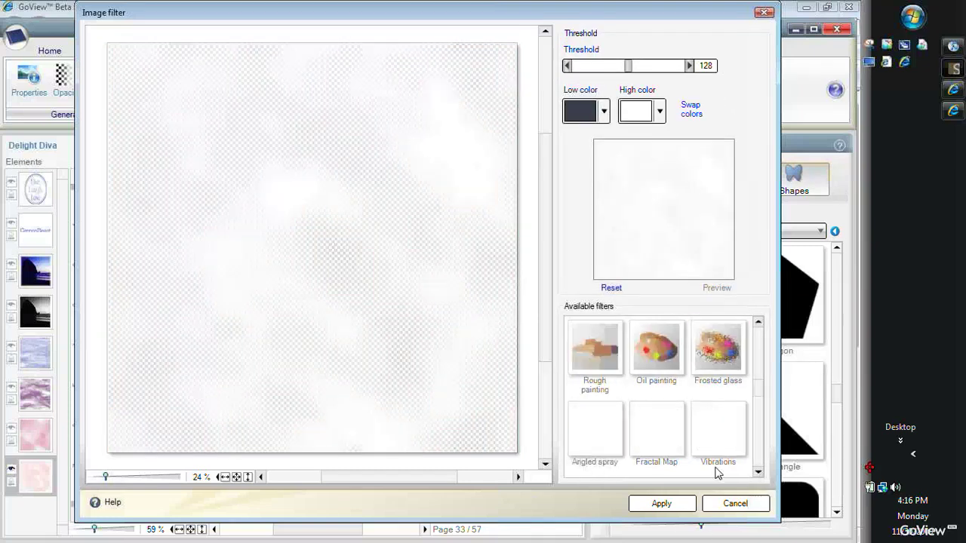
left_click(662, 446)
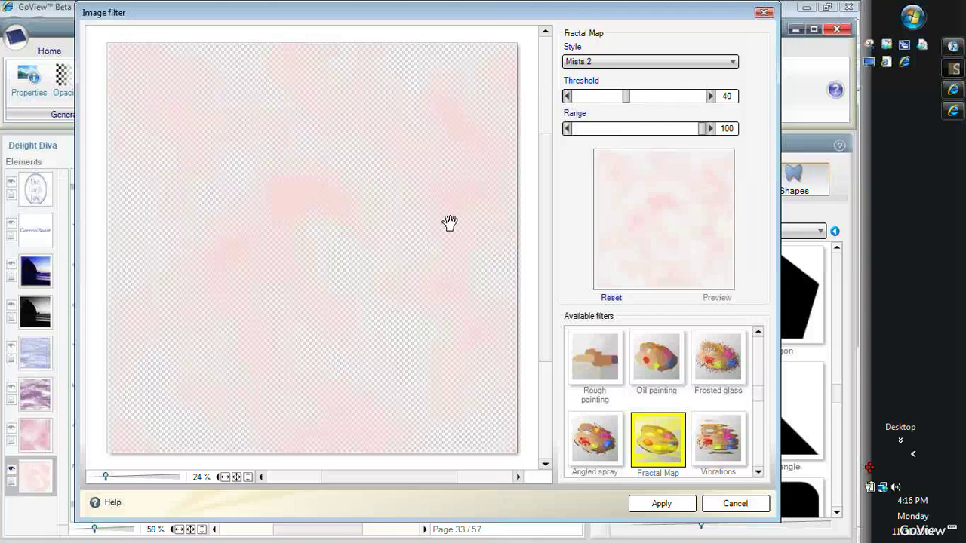
left_click(654, 505)
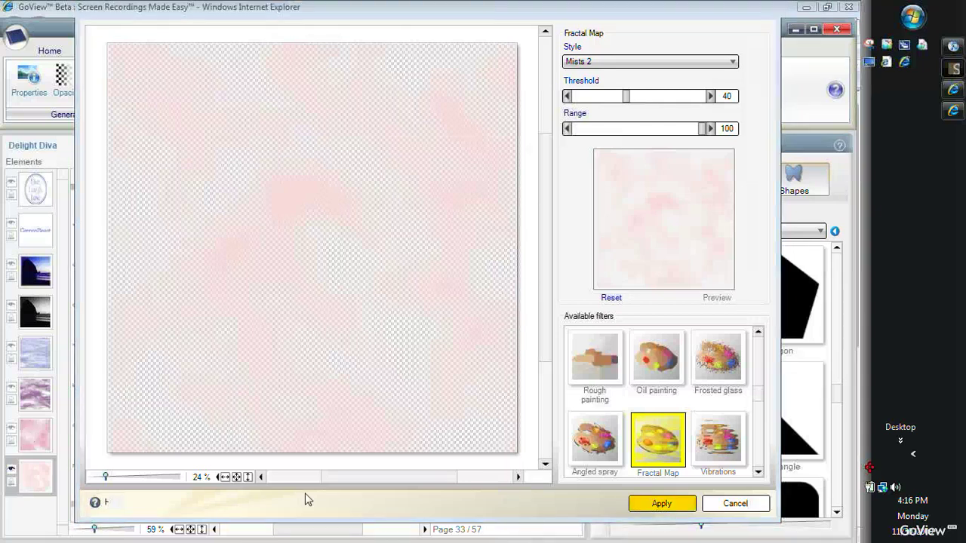
Step: Show the darker pink layer, review the Fractal Map styles in its image filters, and leave the filters without applying one
left_click(16, 436)
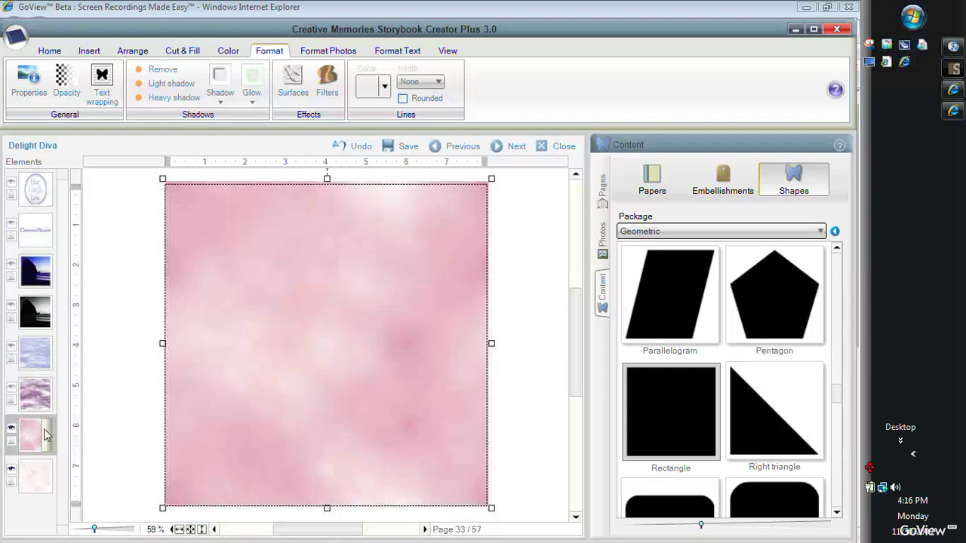
left_click(329, 91)
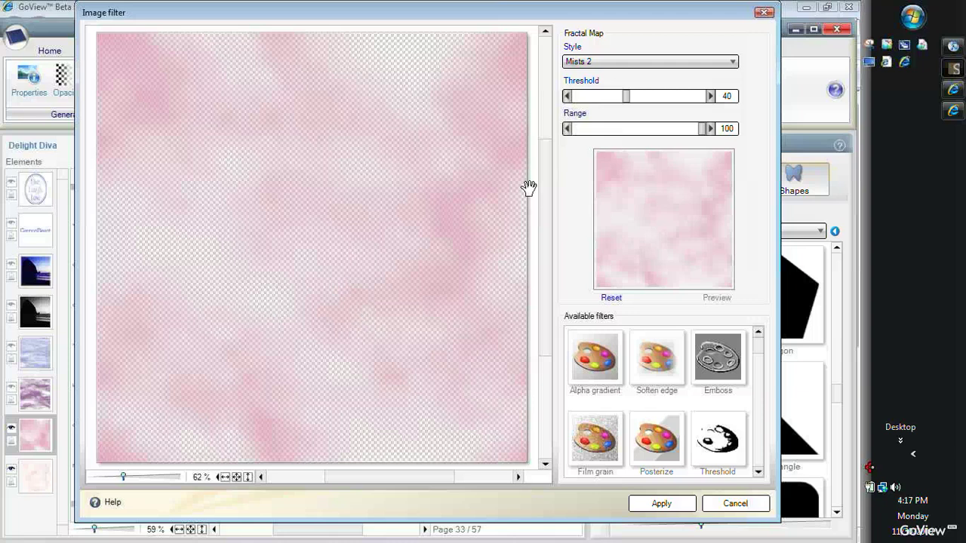
left_click(735, 63)
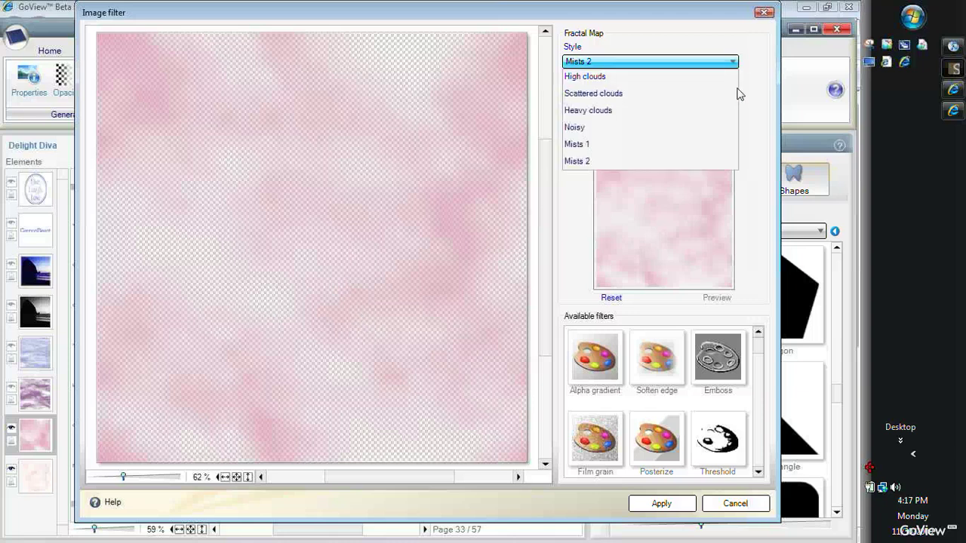
left_click(739, 92)
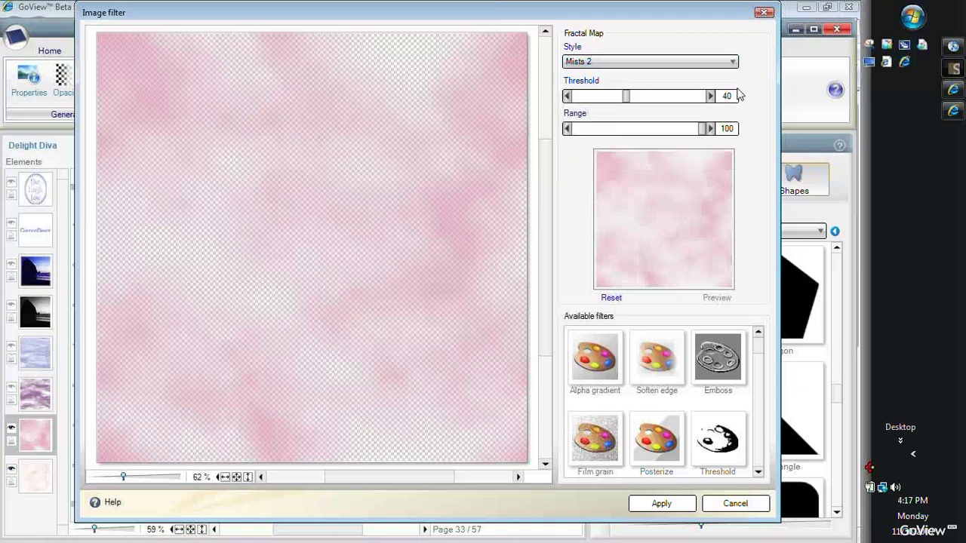
left_click(736, 503)
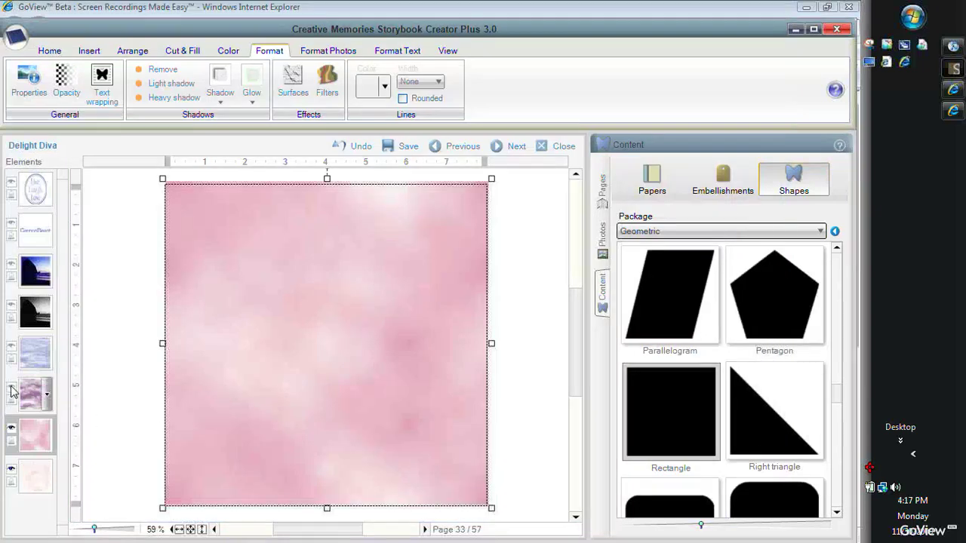
Step: Show the purple layer, the blue layer and the colour photo of the beach on the page
left_click(10, 390)
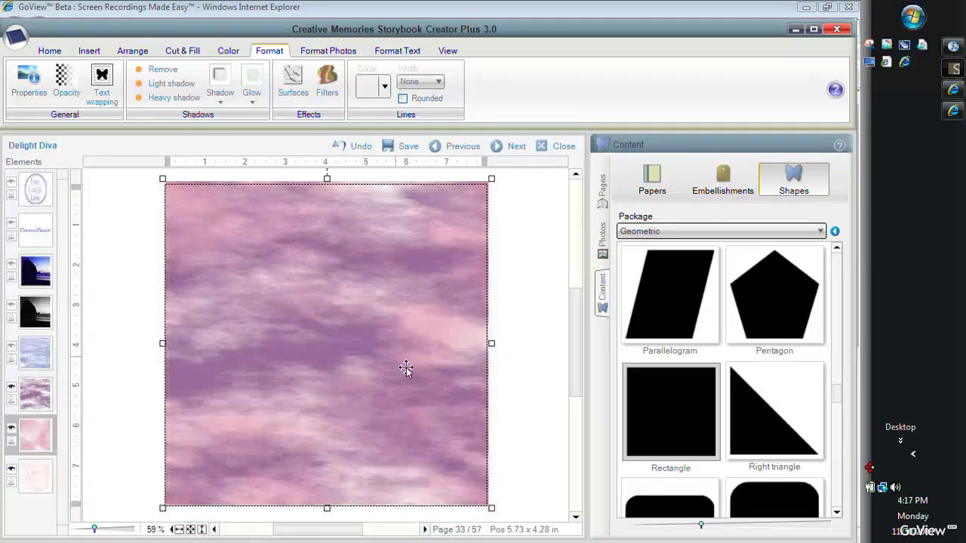
left_click(31, 366)
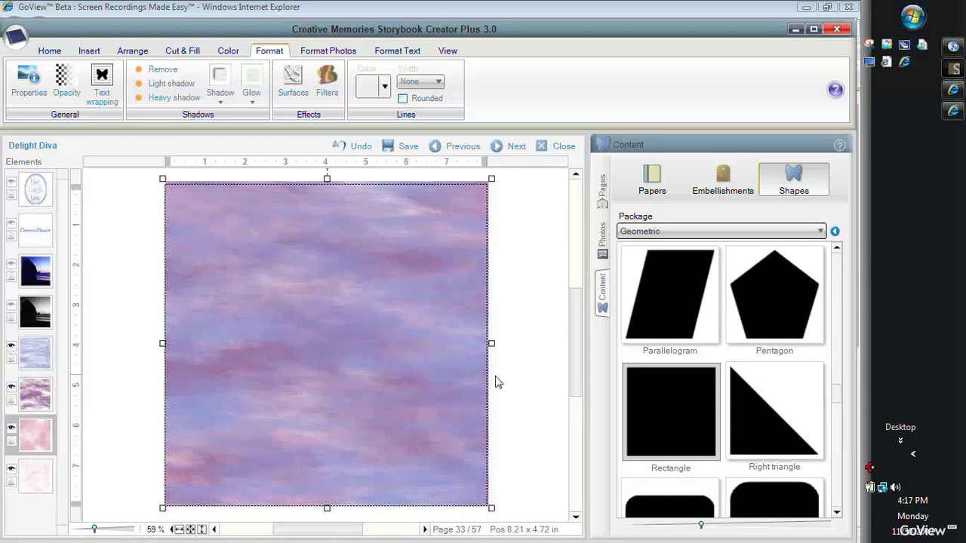
left_click(10, 264)
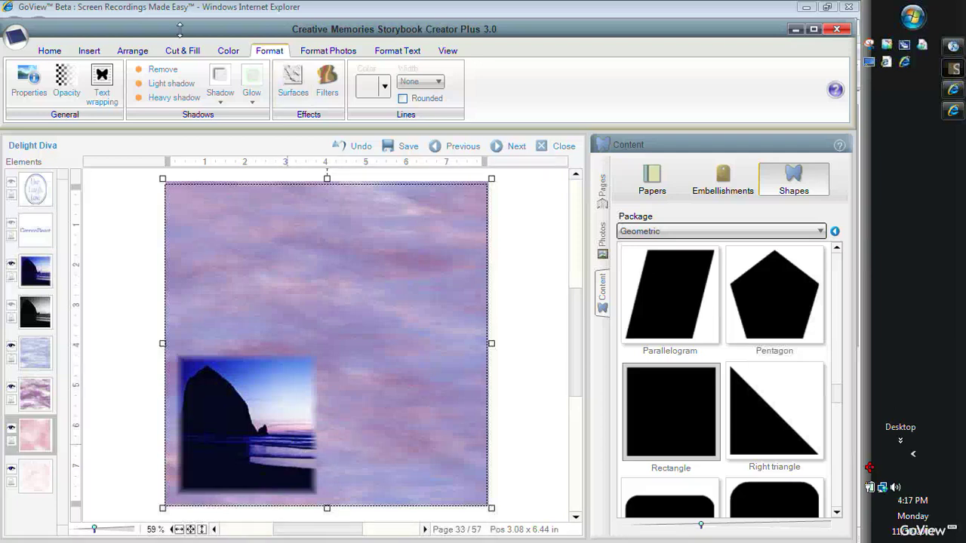
Step: Fill the selected pink layer with a mauve sampled from the beach photo (red 189, green 129, blue 189)
left_click(185, 53)
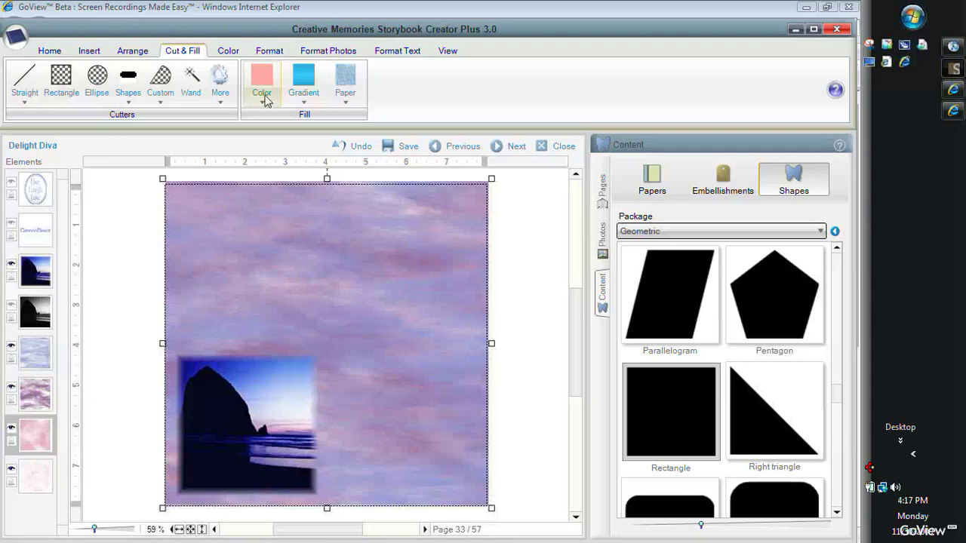
left_click(261, 83)
left_click(489, 156)
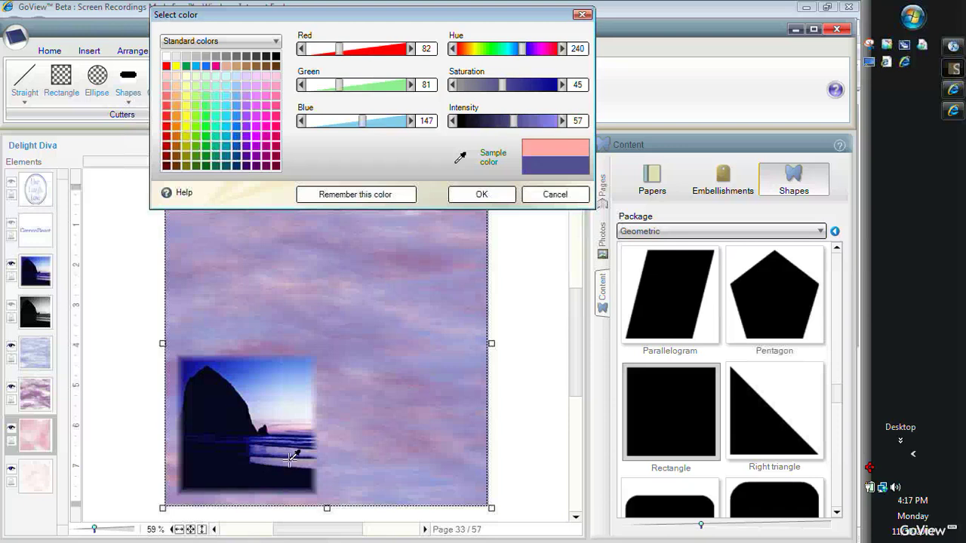
left_click(279, 434)
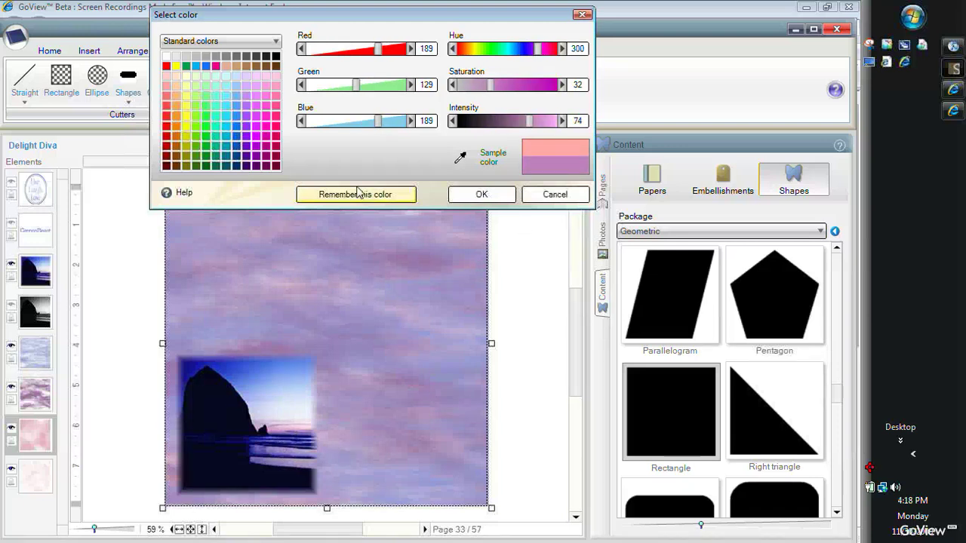
left_click(481, 195)
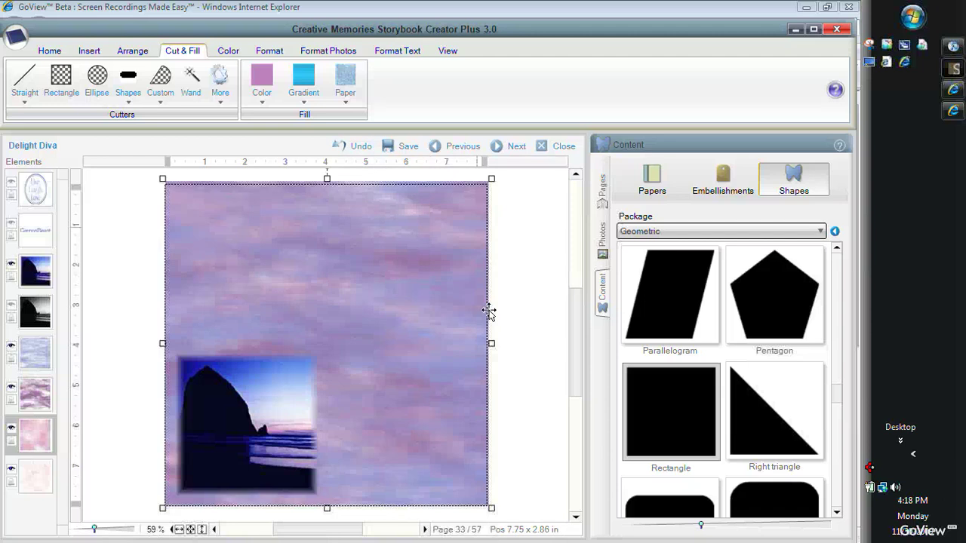
Step: Hide and show the colour photo, enlarge it to about 6.7 inches square, and centre it on the page
left_click(12, 266)
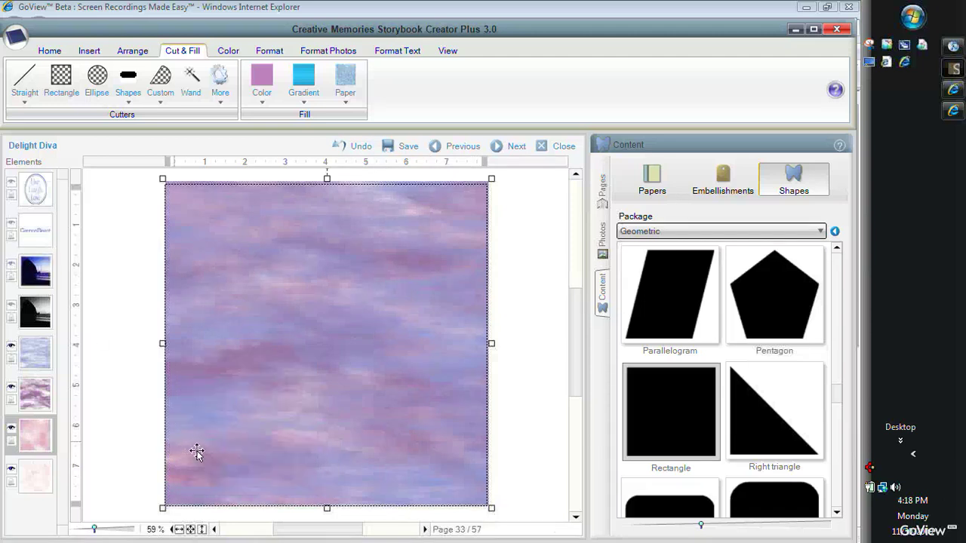
left_click(11, 265)
left_click_drag(300, 428, 497, 326)
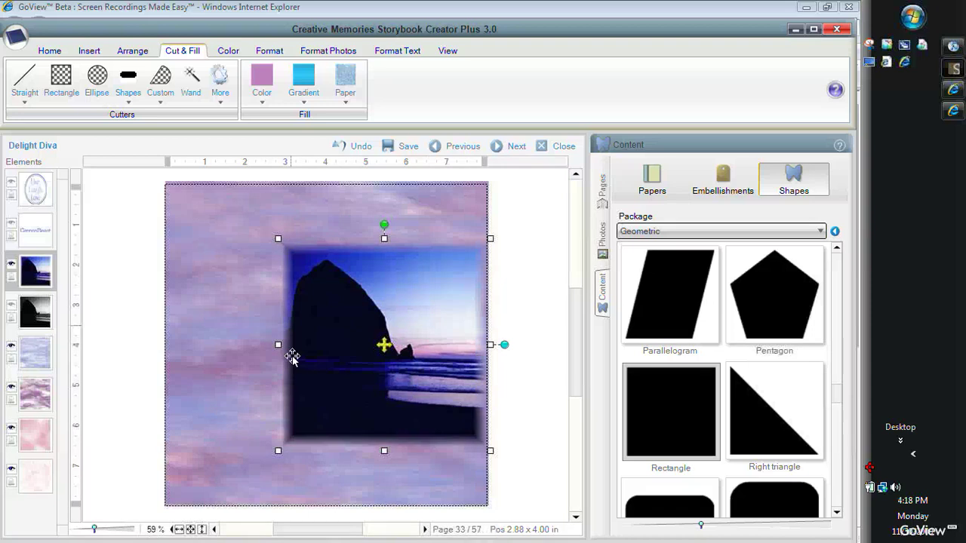
left_click_drag(289, 353, 219, 355)
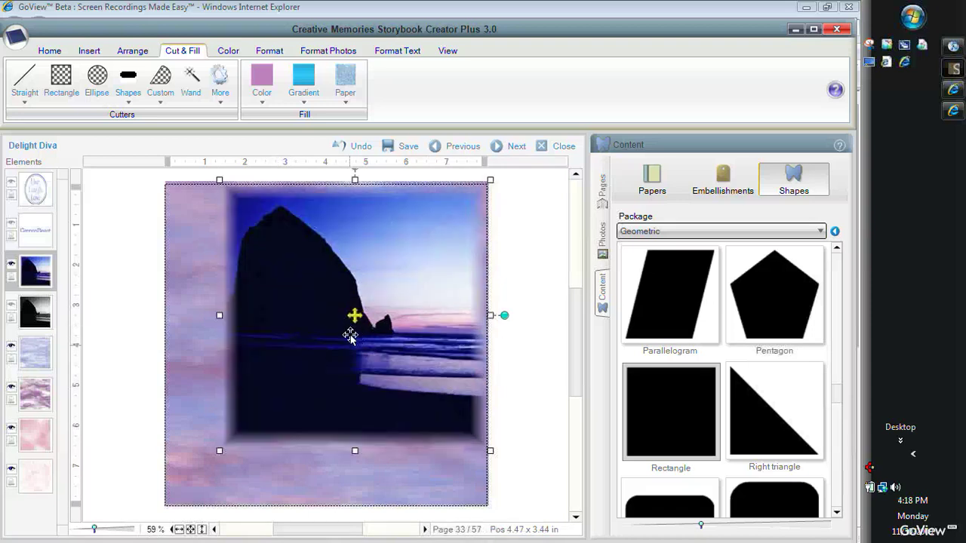
left_click_drag(352, 333, 317, 355)
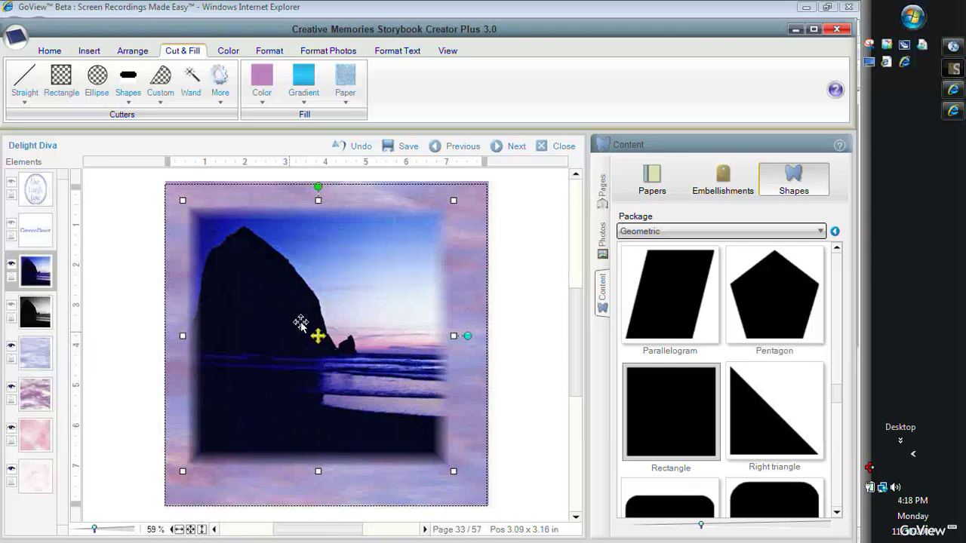
Step: Create a black rubber stamp from the colour photo with the Blended color stamp style, coverage 1 and Standard pattern
right_click(298, 322)
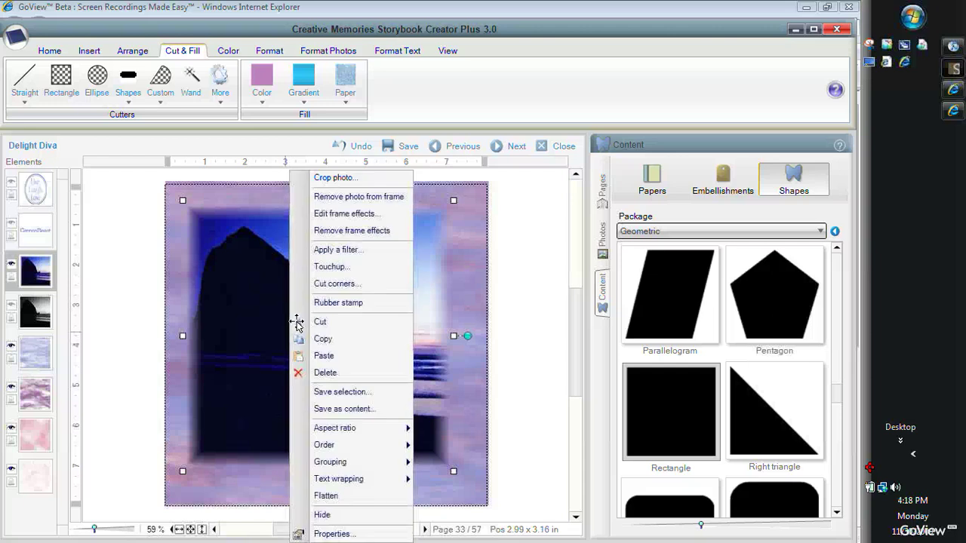
left_click(343, 303)
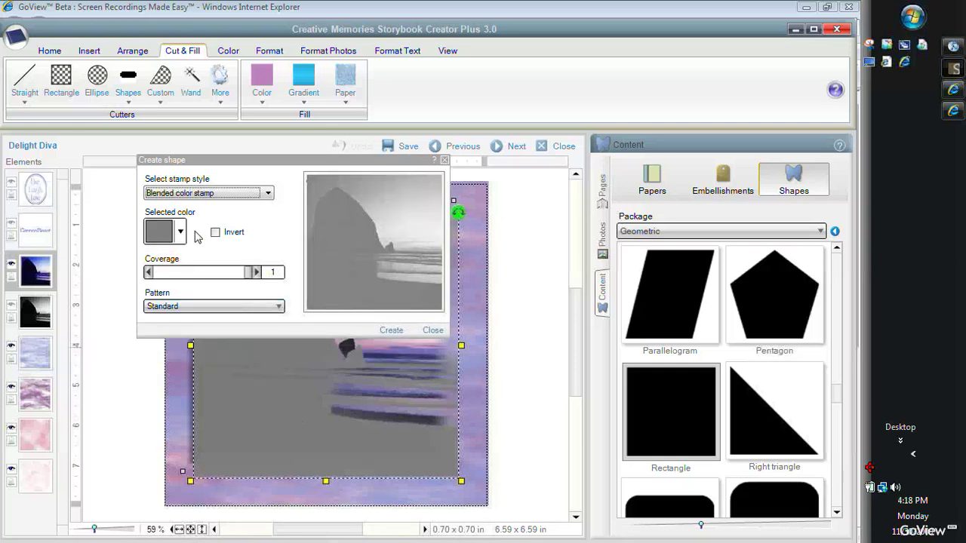
left_click(10, 305)
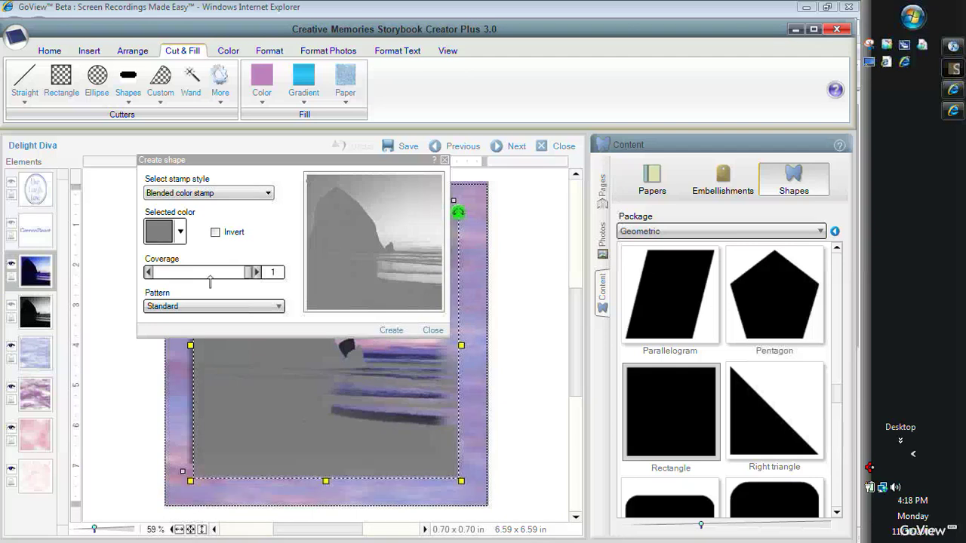
left_click(180, 232)
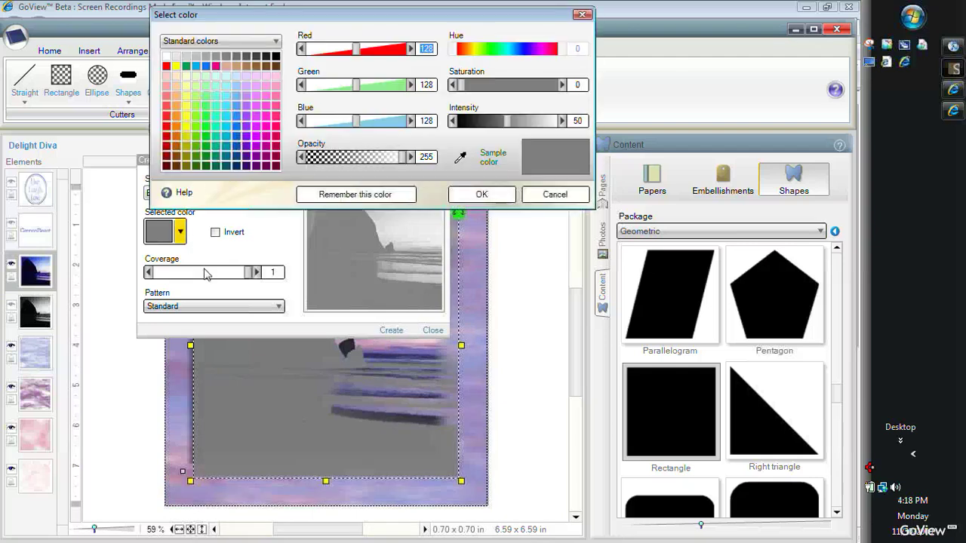
left_click(276, 57)
left_click(483, 196)
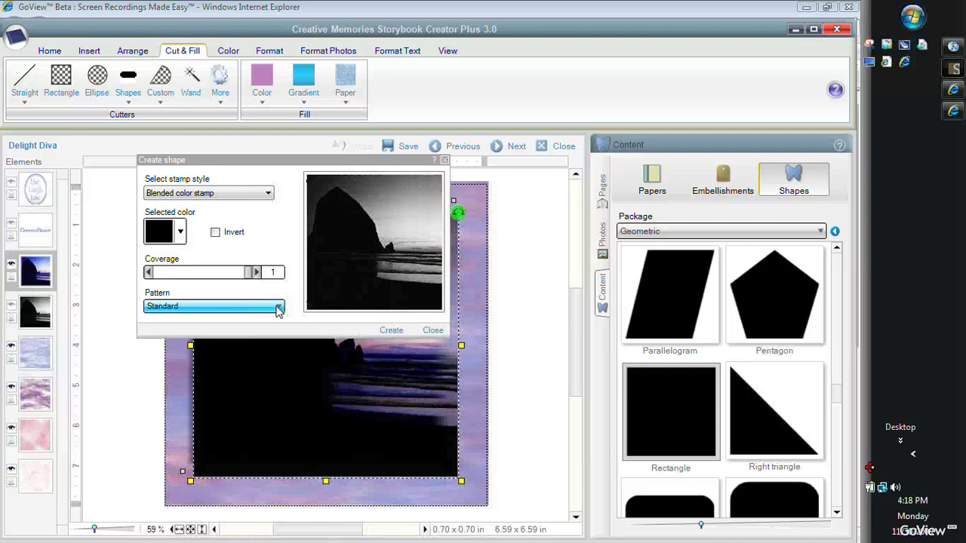
left_click(390, 330)
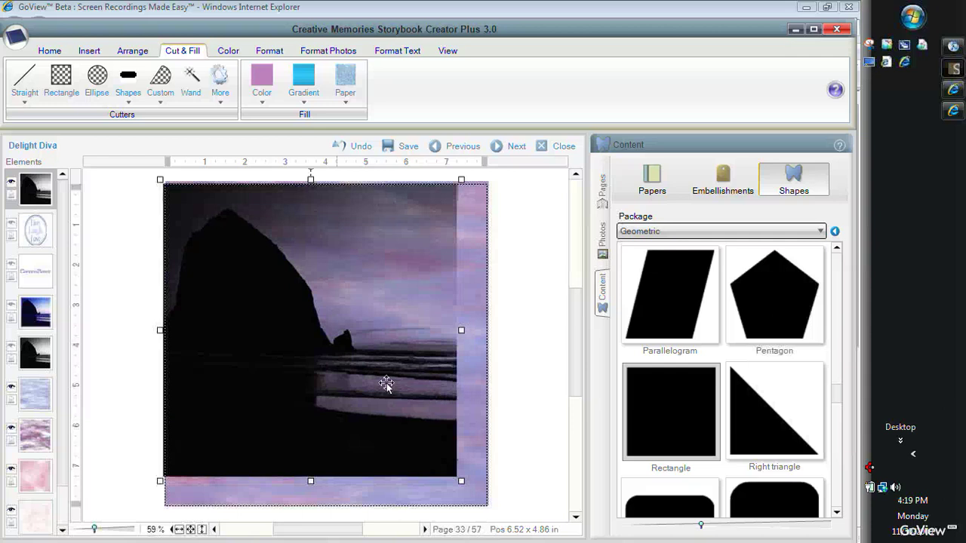
Step: Delete the newly created stamp layer and show the original black stamp layer and the colour photo
left_click(47, 195)
left_click(65, 269)
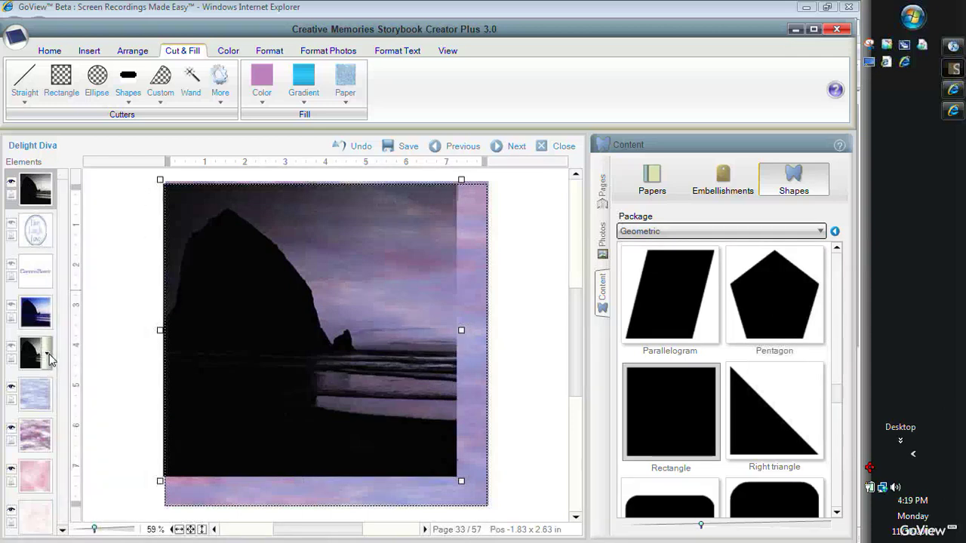
key("Delete")
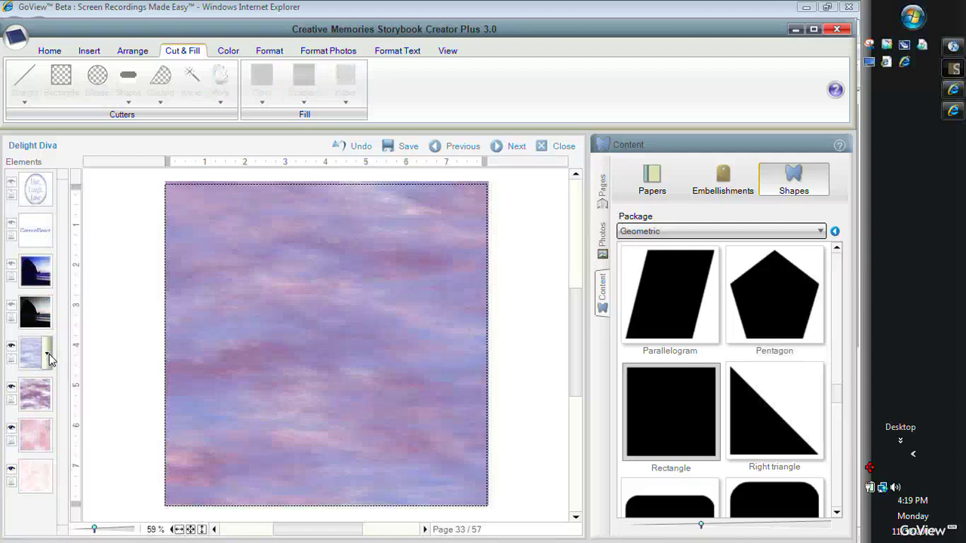
left_click(10, 306)
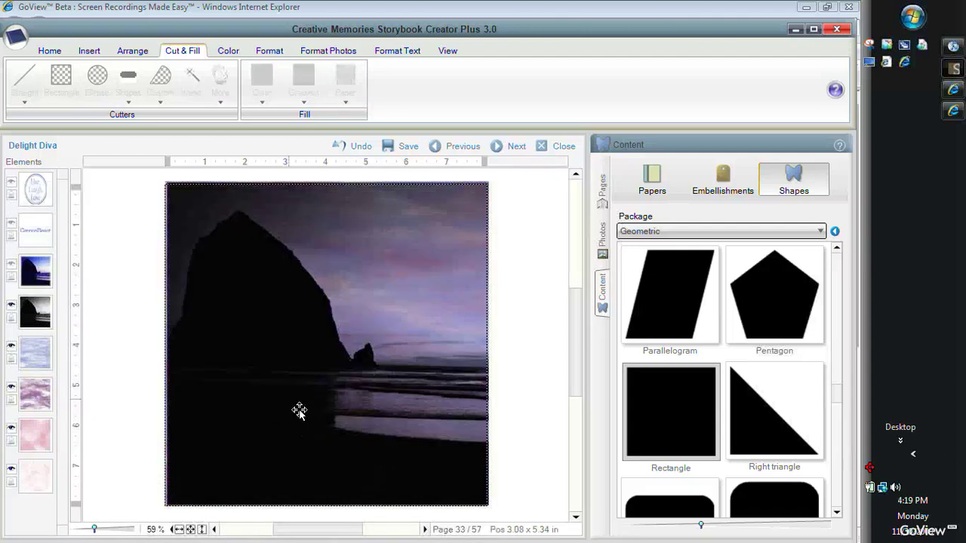
left_click(16, 267)
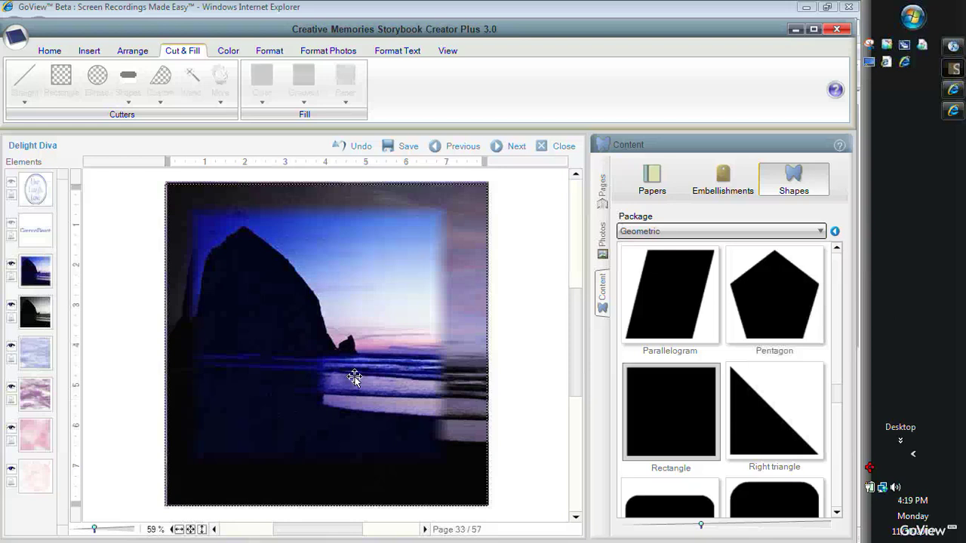
Step: Shrink the colour photo to about 3.5 inches square and place it in the page's lower-left corner
left_click(365, 290)
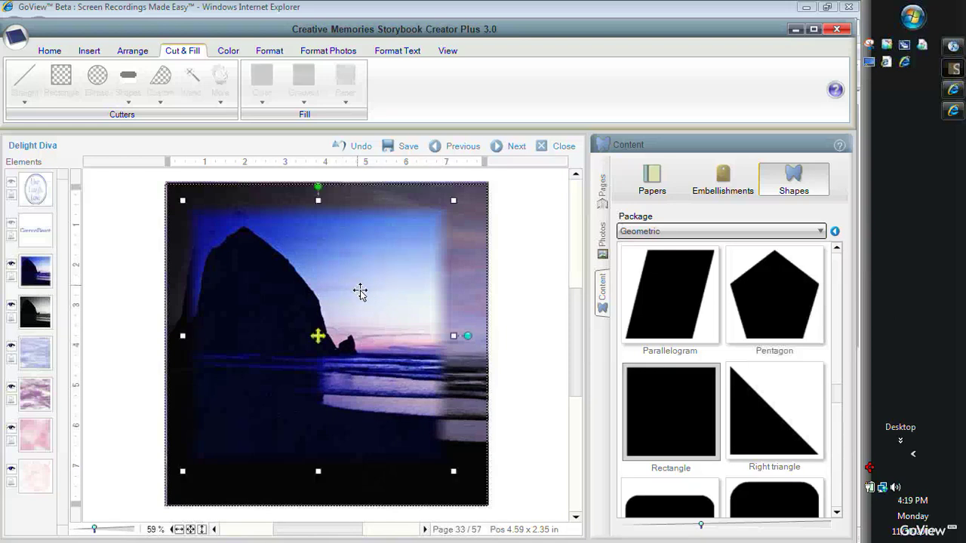
left_click_drag(414, 413, 396, 461)
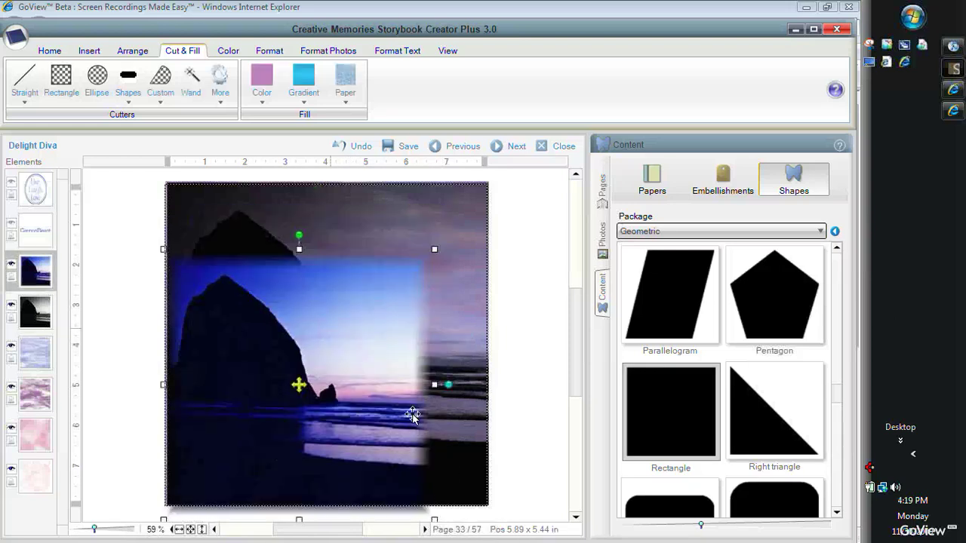
left_click_drag(310, 258, 311, 347)
left_click_drag(381, 453, 302, 438)
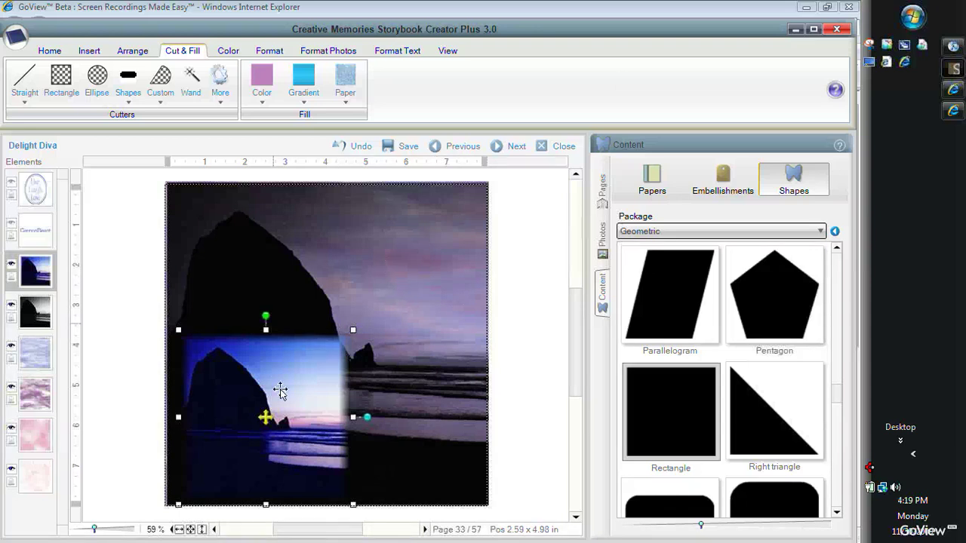
left_click_drag(277, 341, 271, 373)
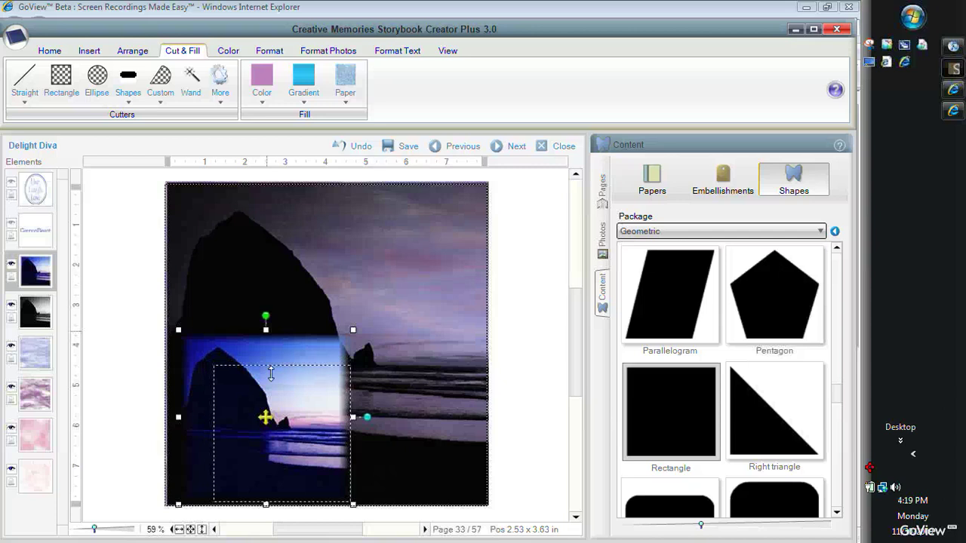
left_click_drag(298, 445, 266, 436)
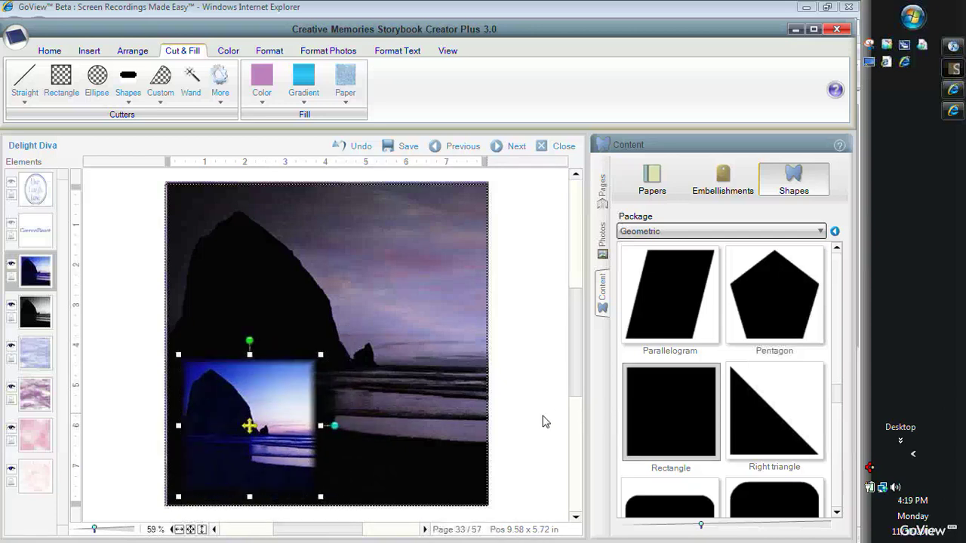
Step: Show the Cannon Beach title and nudge it into place in the page's lower-right corner
left_click(250, 450)
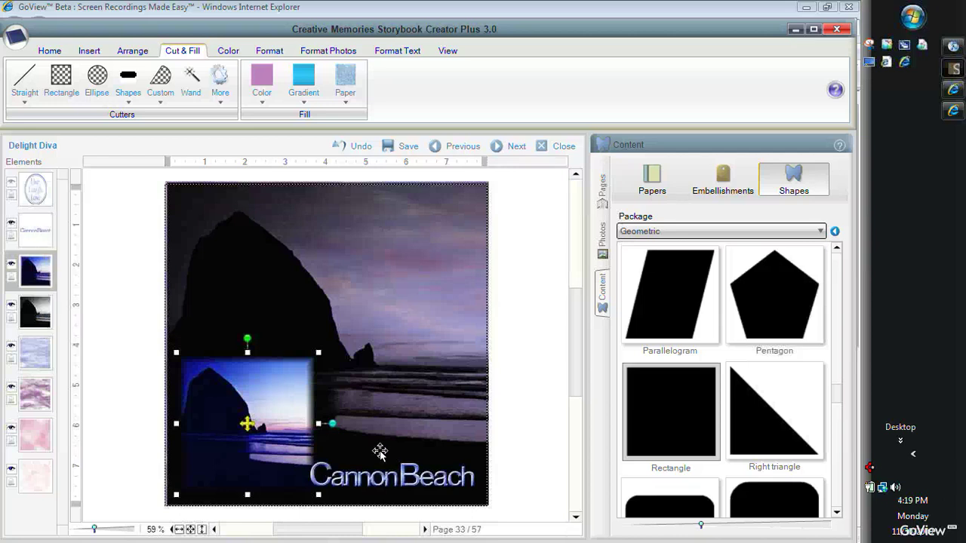
left_click(398, 486)
left_click_drag(397, 486, 401, 489)
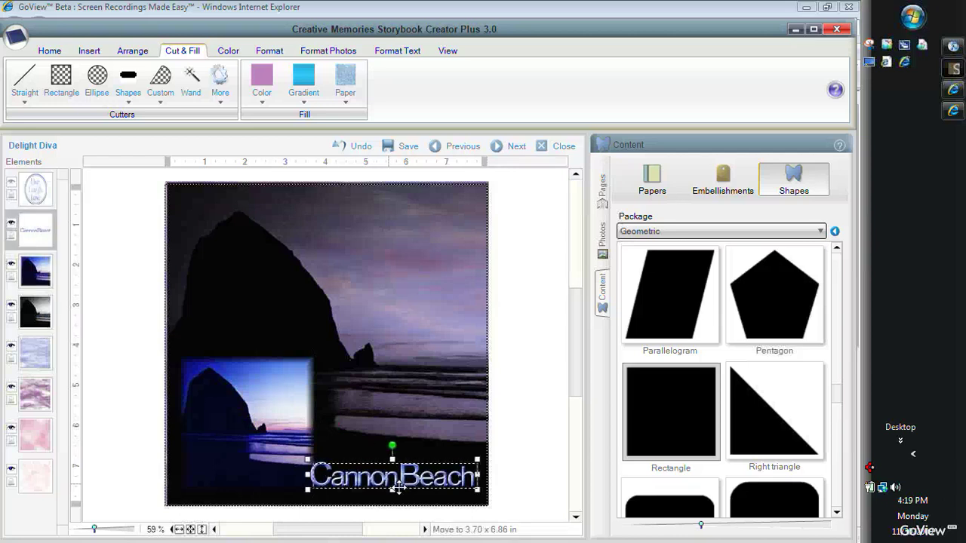
Step: Insert an empty 4.00 x 2.67 inch text box in the middle of the page
left_click(91, 51)
left_click(169, 104)
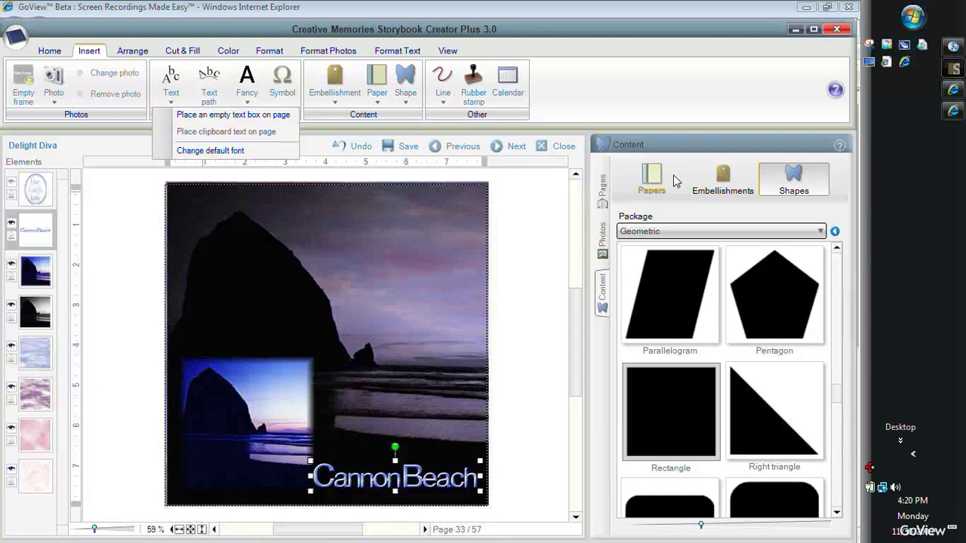
left_click(285, 115)
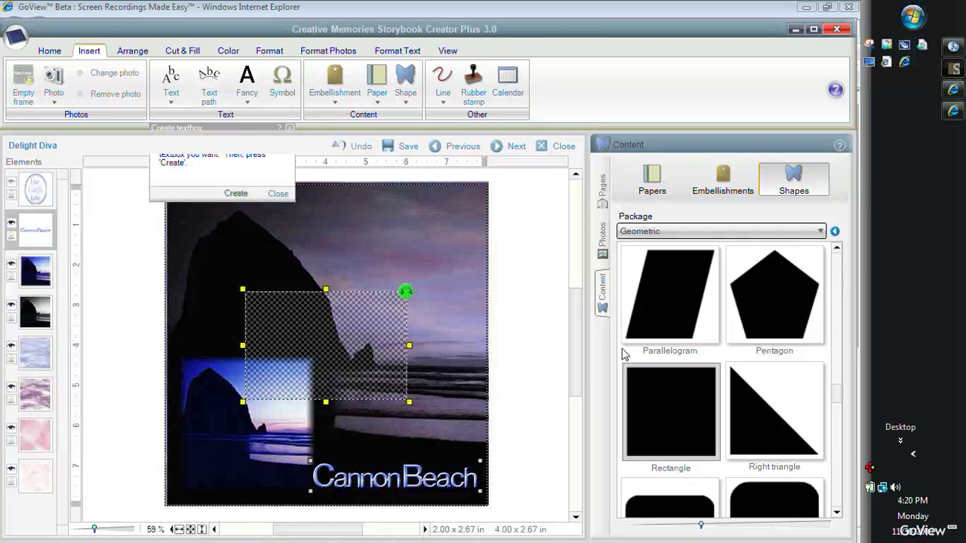
left_click(235, 194)
left_click(364, 325)
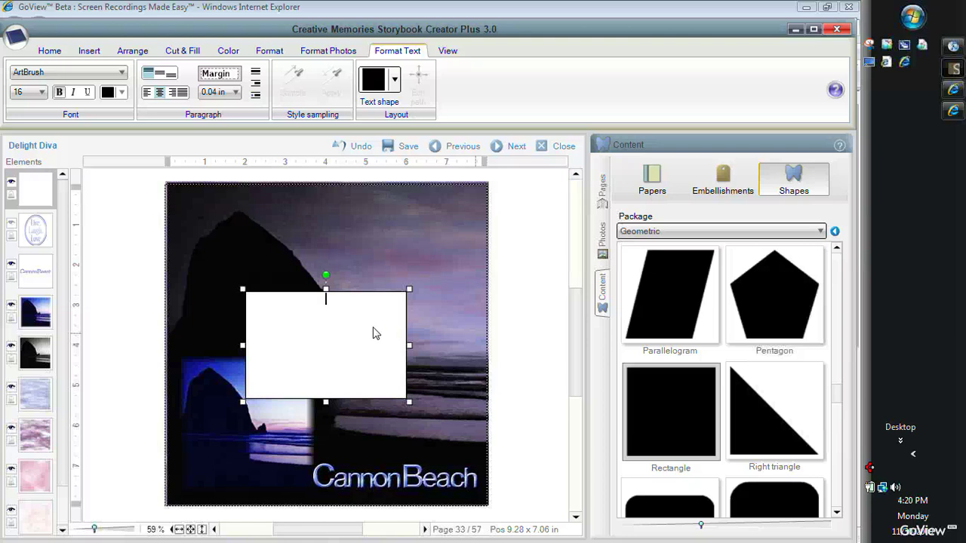
Step: Delete the empty text box from the page
left_click(547, 323)
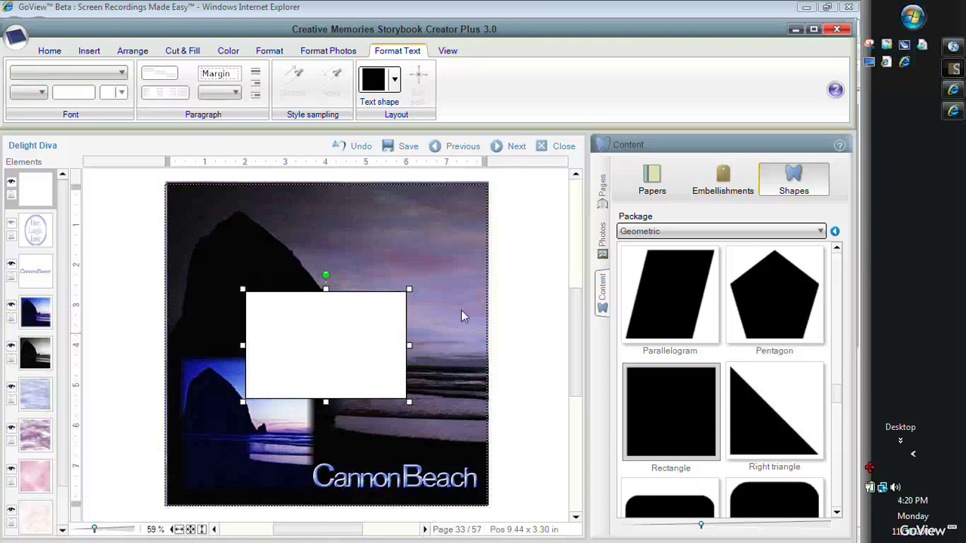
right_click(332, 298)
left_click(354, 324)
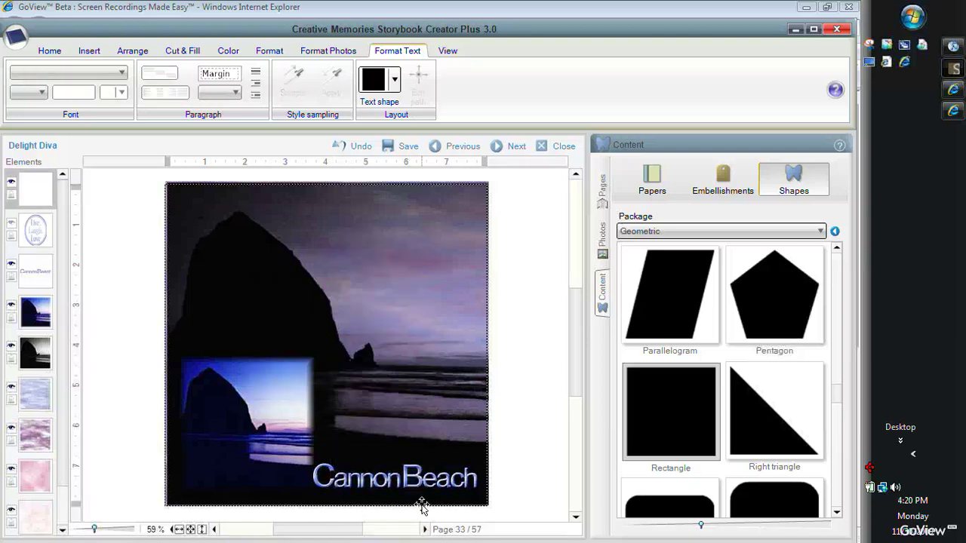
Step: Try a one-color gradient fill for the Cannon Beach title with a purple sampled from the page, and cancel it
left_click(184, 51)
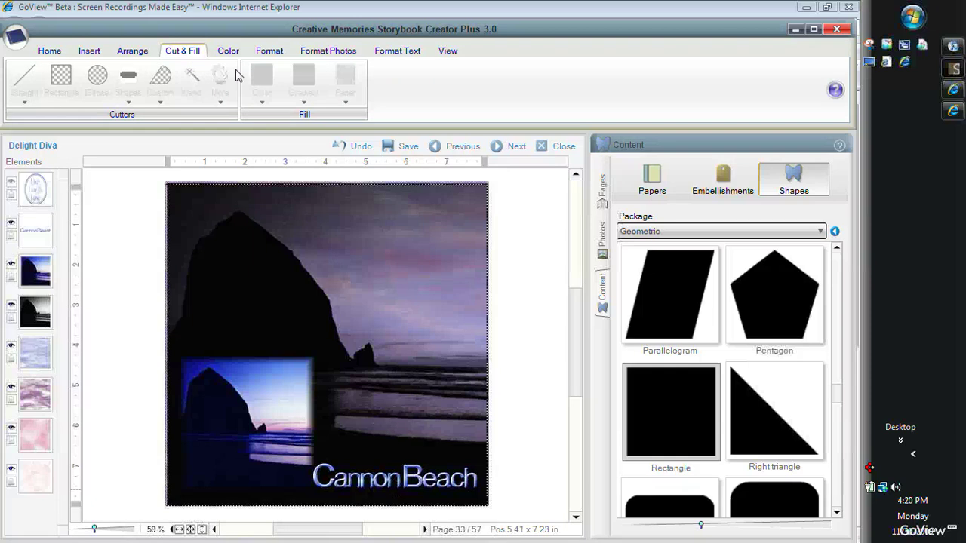
left_click(385, 502)
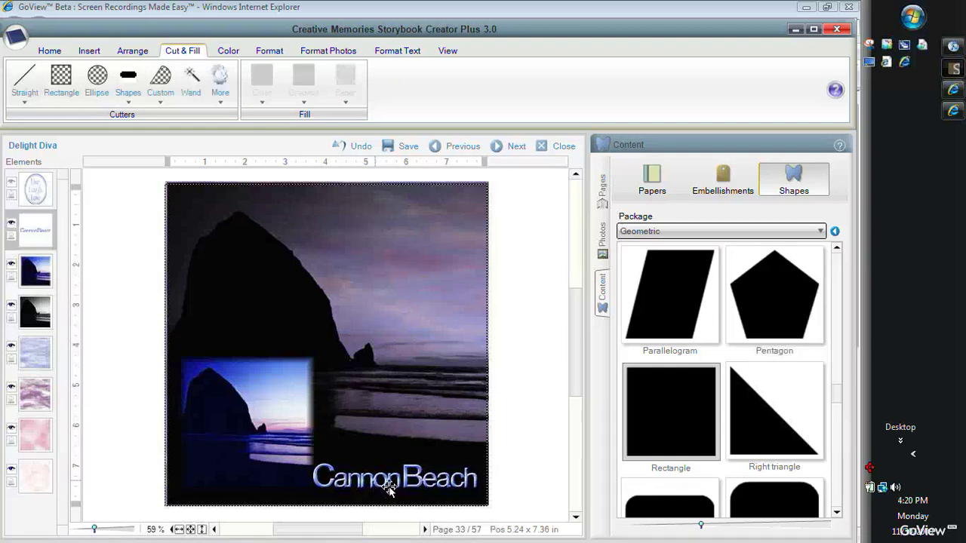
left_click(303, 107)
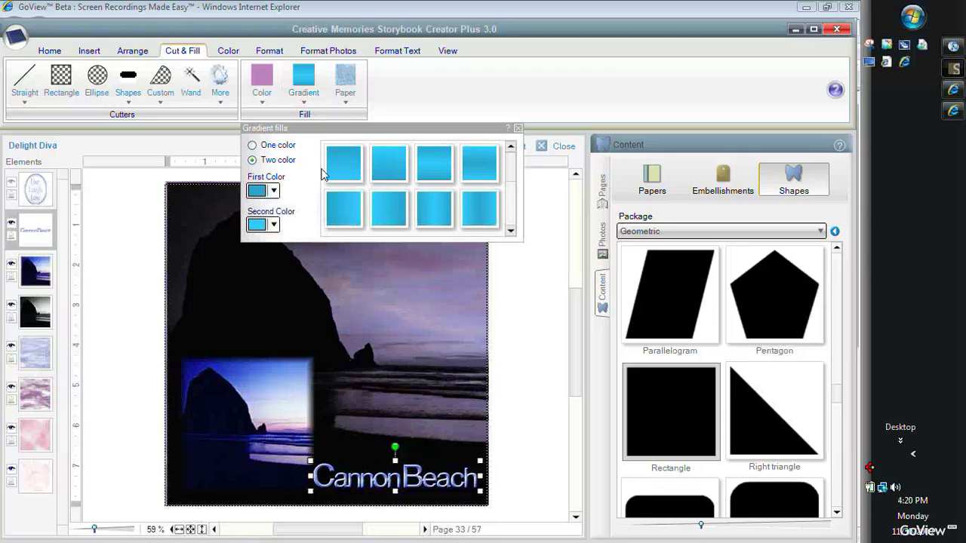
left_click(252, 145)
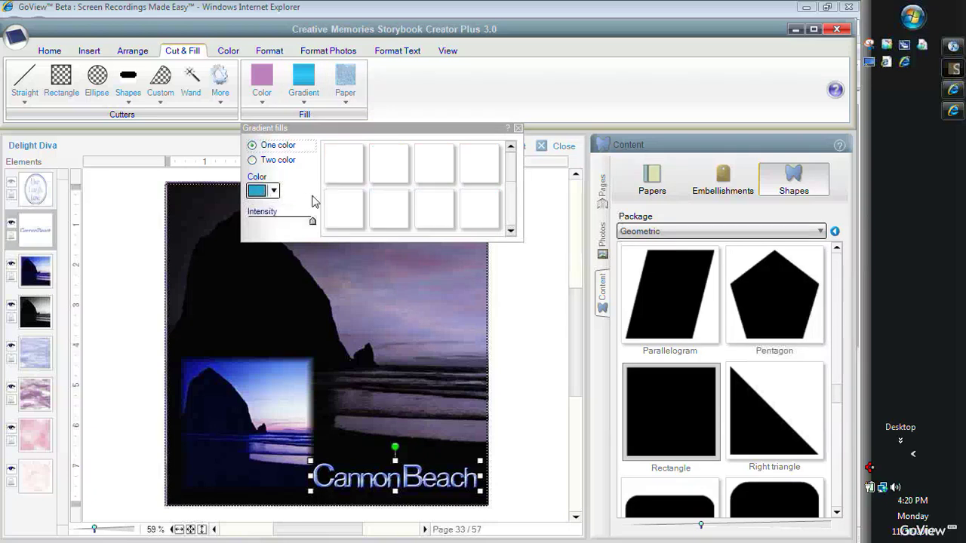
left_click(256, 191)
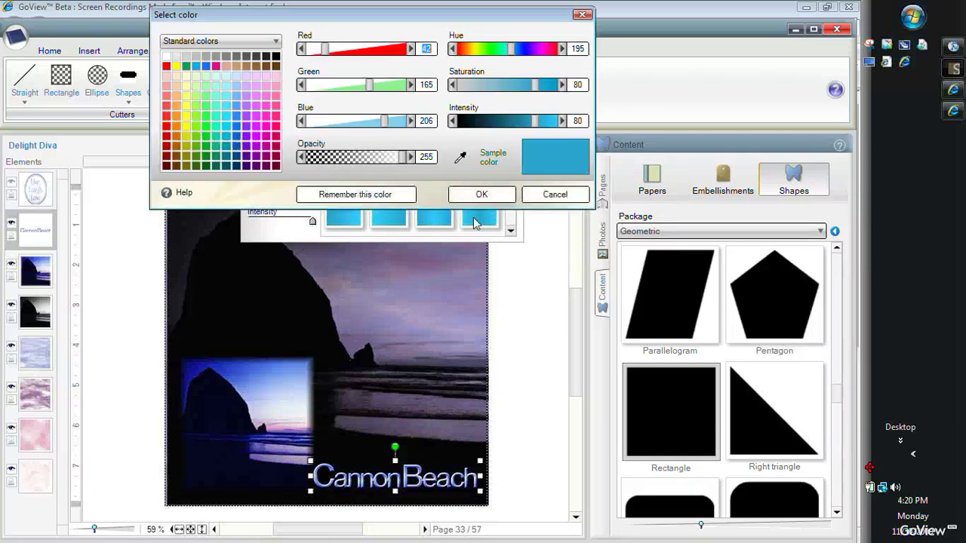
left_click(459, 156)
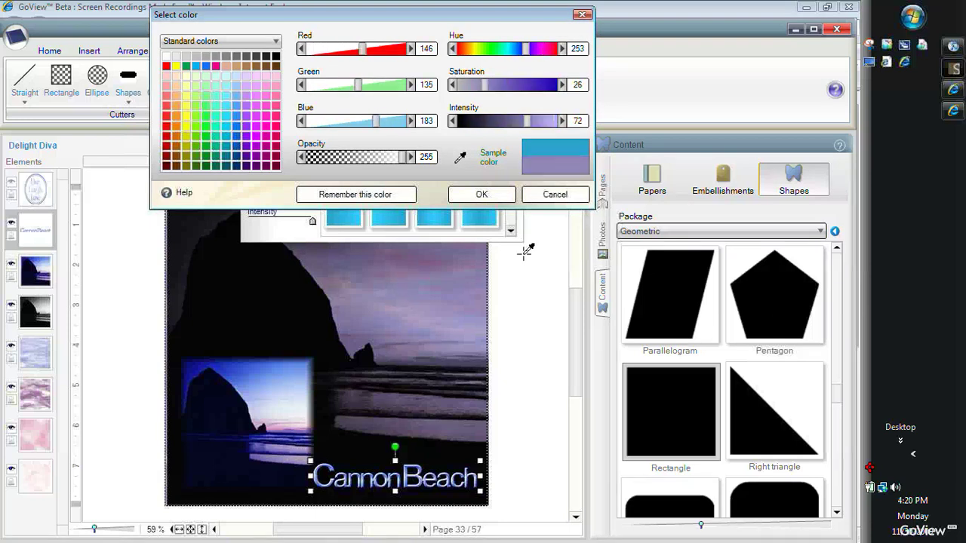
left_click(553, 194)
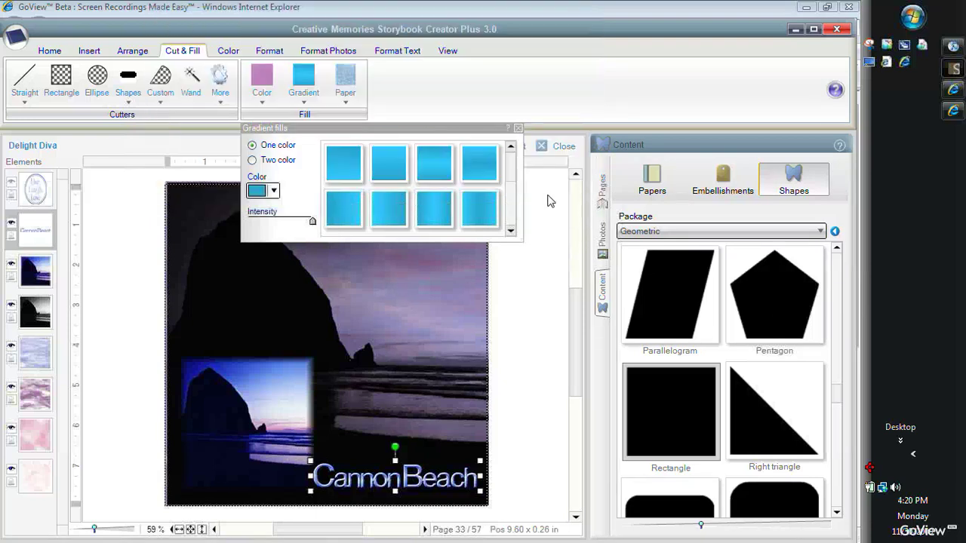
left_click(518, 125)
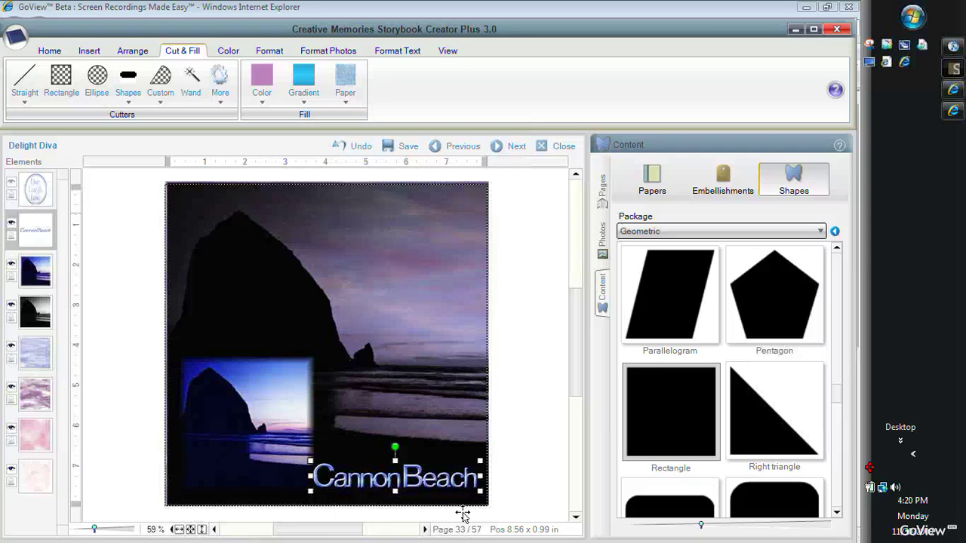
Step: Show the "Live, Laugh, Love" oval, move it slightly up above the colour photo, and view its gradient fill options
left_click(12, 184)
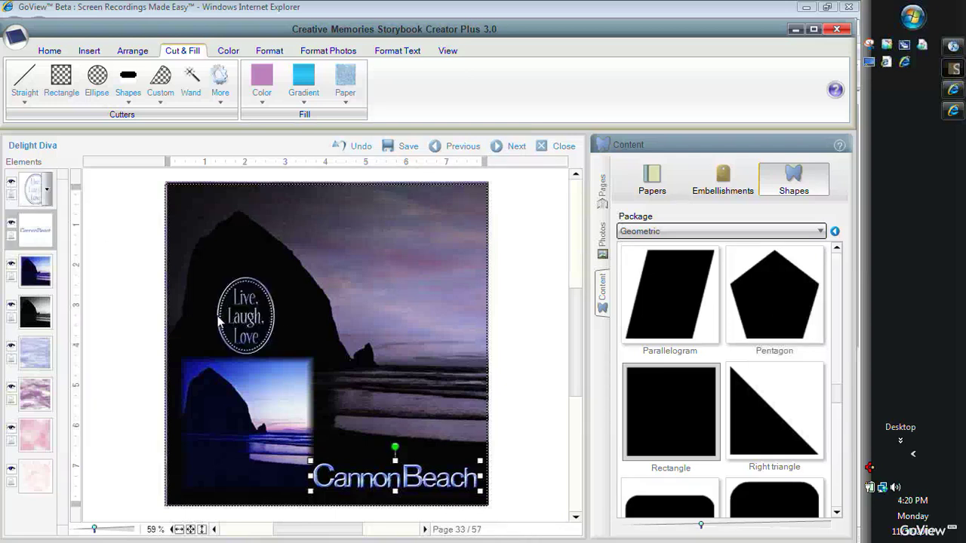
left_click(257, 310)
left_click_drag(257, 309, 256, 295)
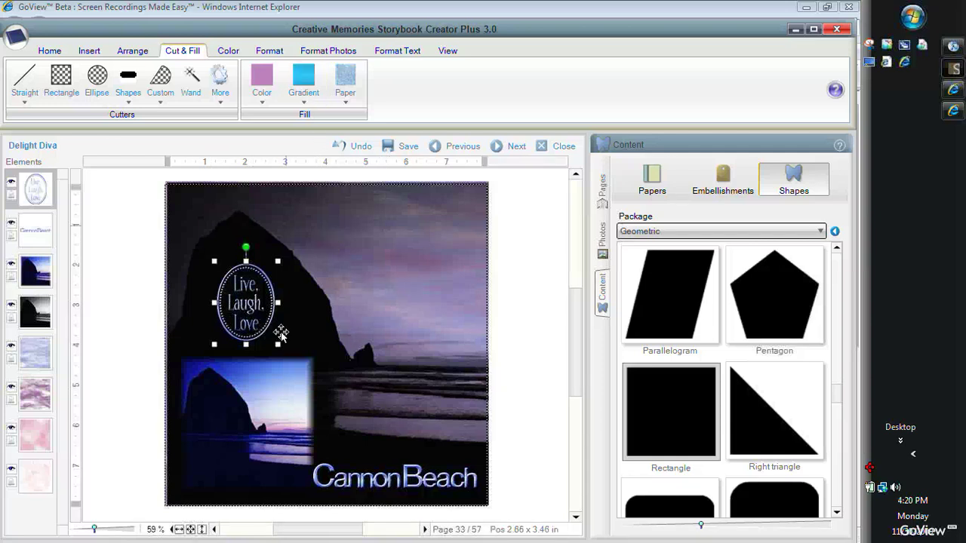
left_click(303, 79)
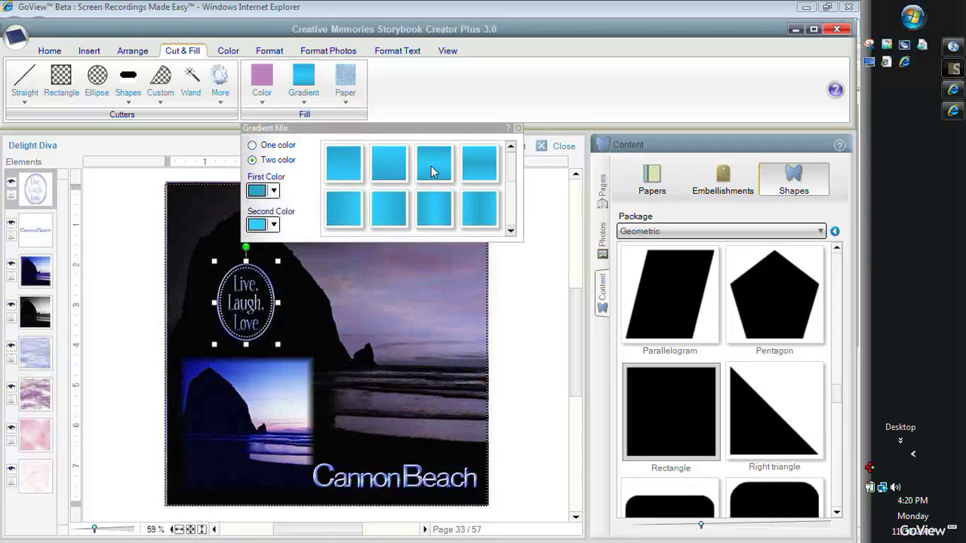
left_click(517, 129)
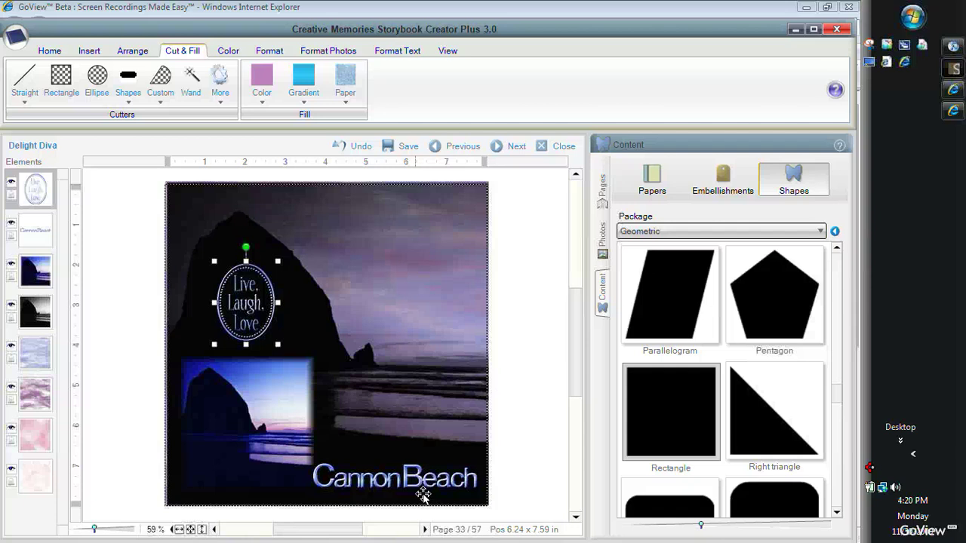
Step: Flatten the large black rubber-stamp photo and apply a light shadow
left_click(270, 51)
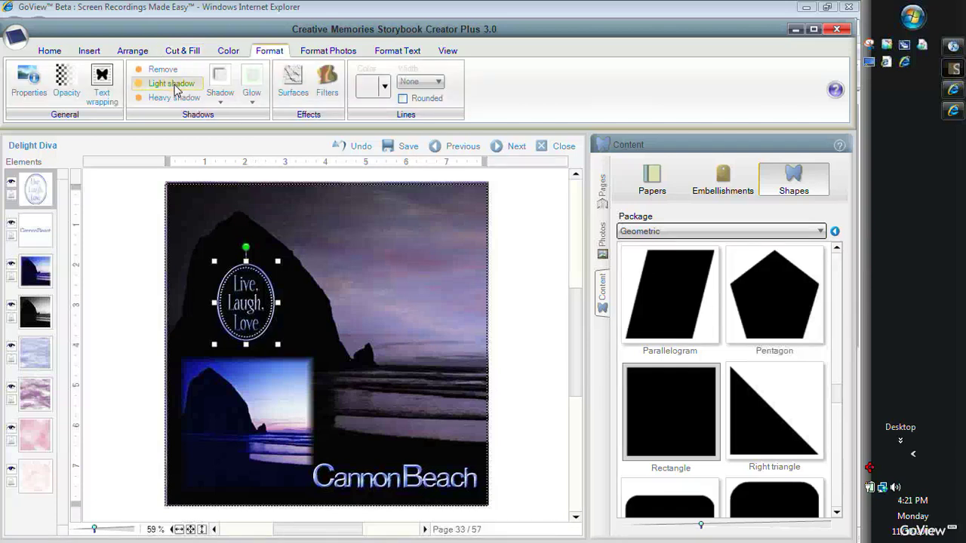
right_click(251, 296)
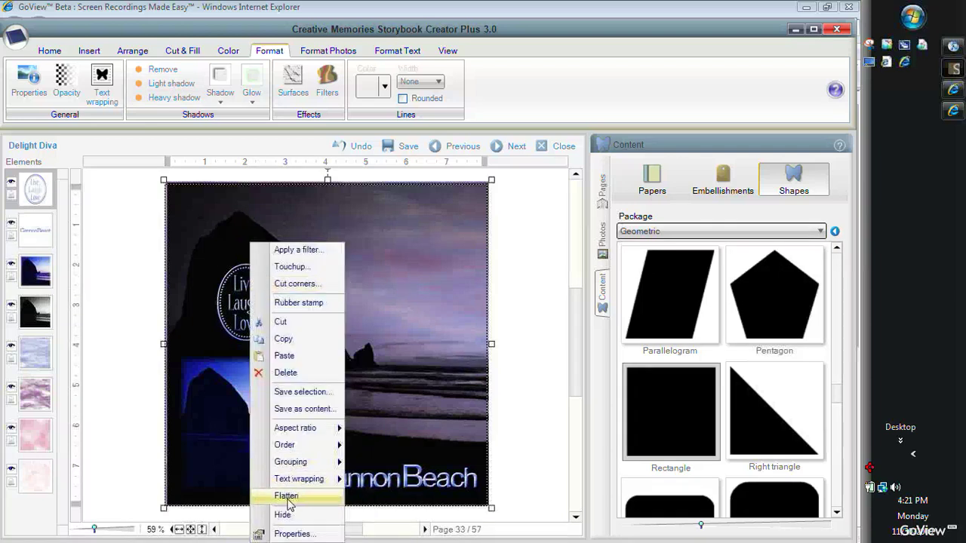
left_click(286, 497)
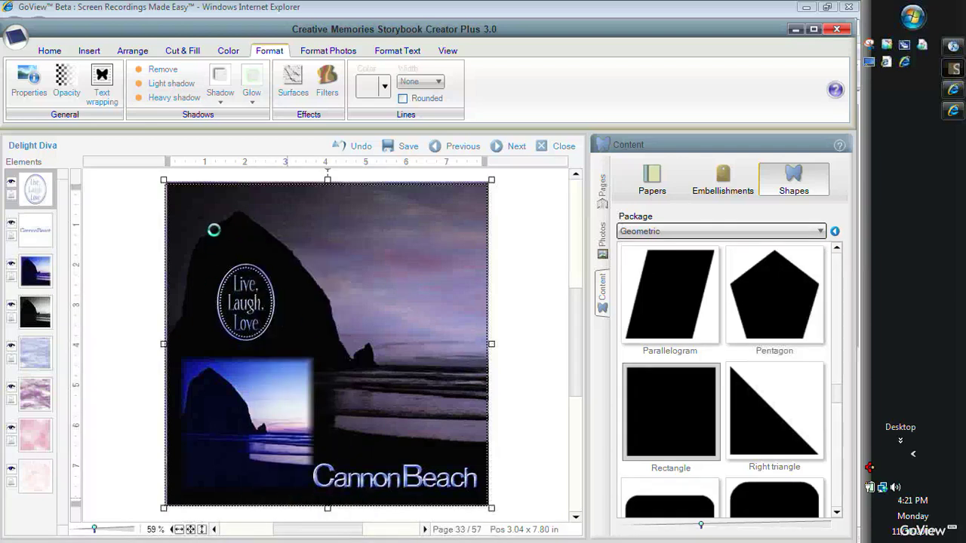
left_click(172, 85)
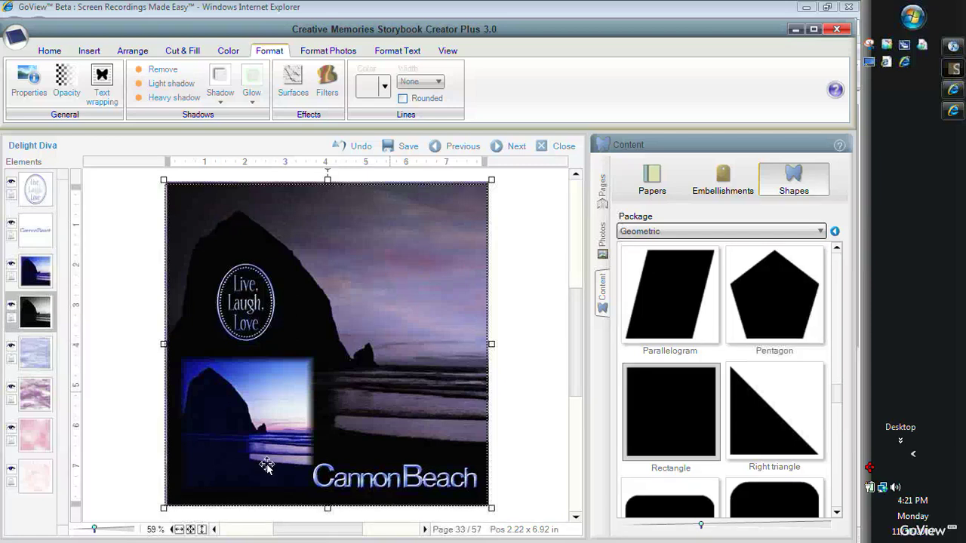
Step: Try the Soften edge filter with softness 24 on the small colour photo, undo it, and deselect the photo
left_click(260, 434)
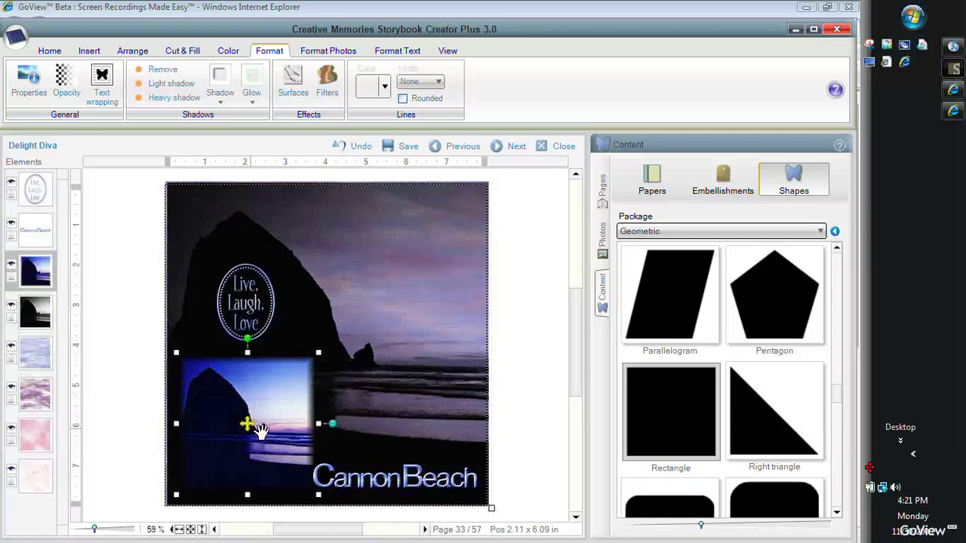
left_click(328, 93)
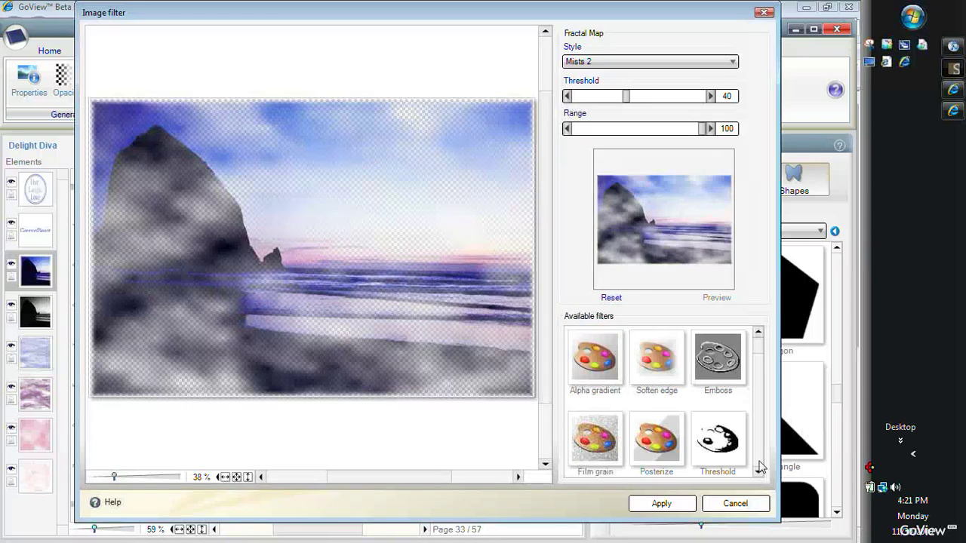
left_click(656, 362)
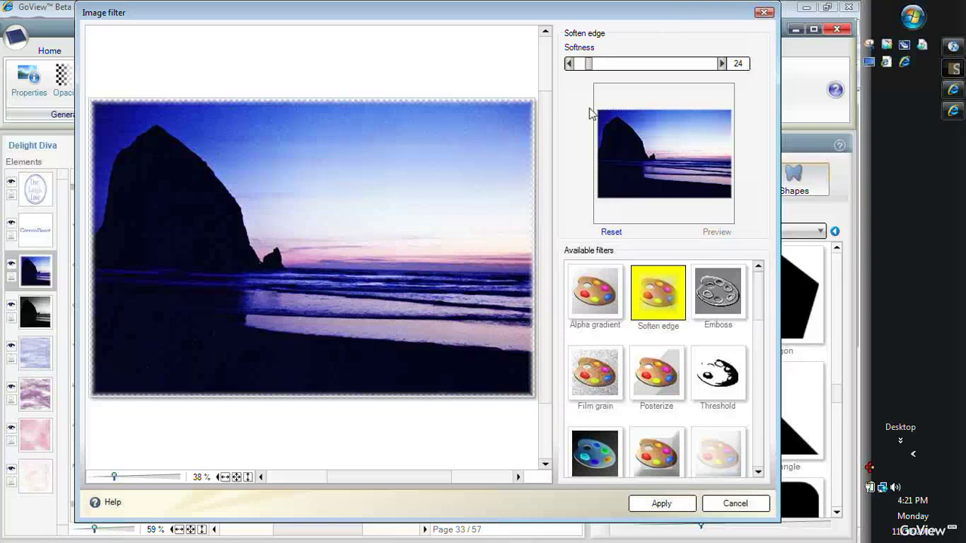
left_click(661, 503)
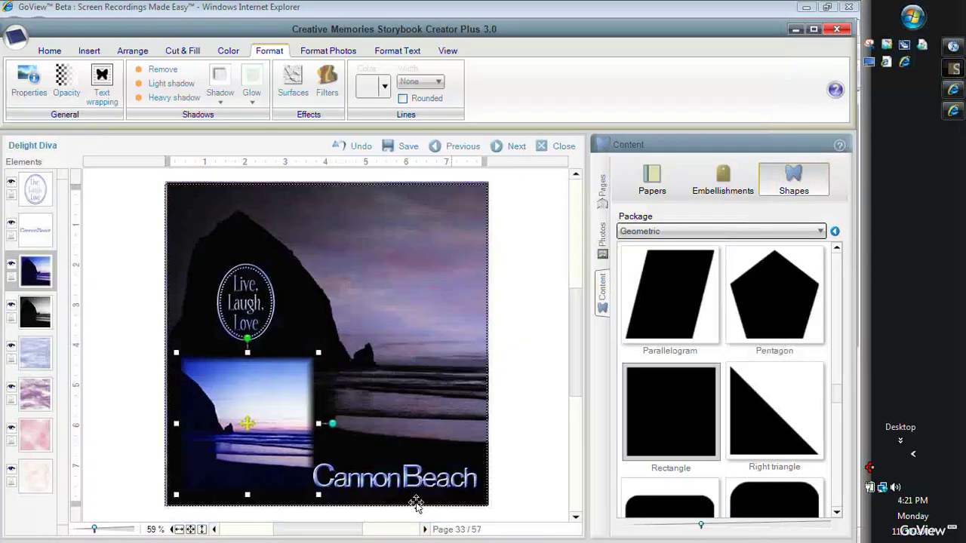
left_click(360, 146)
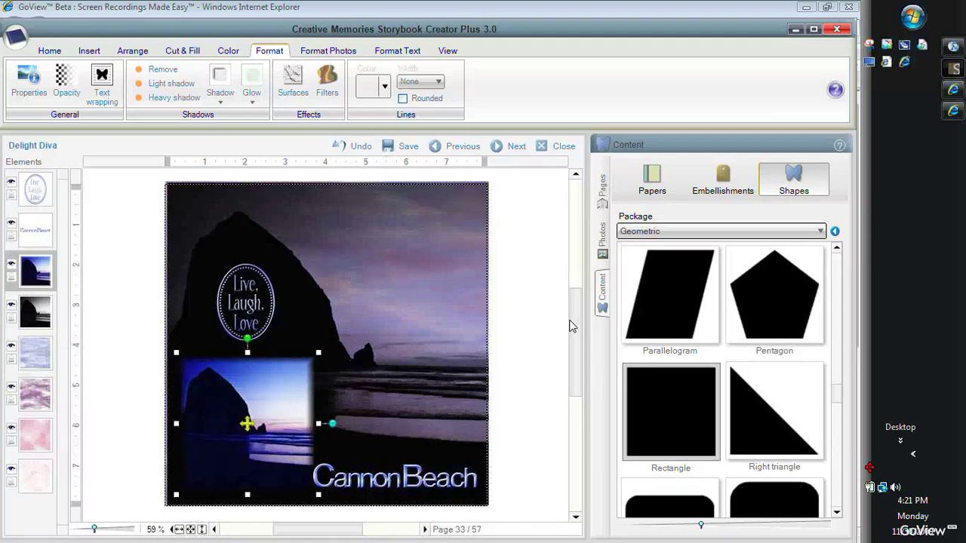
left_click(531, 386)
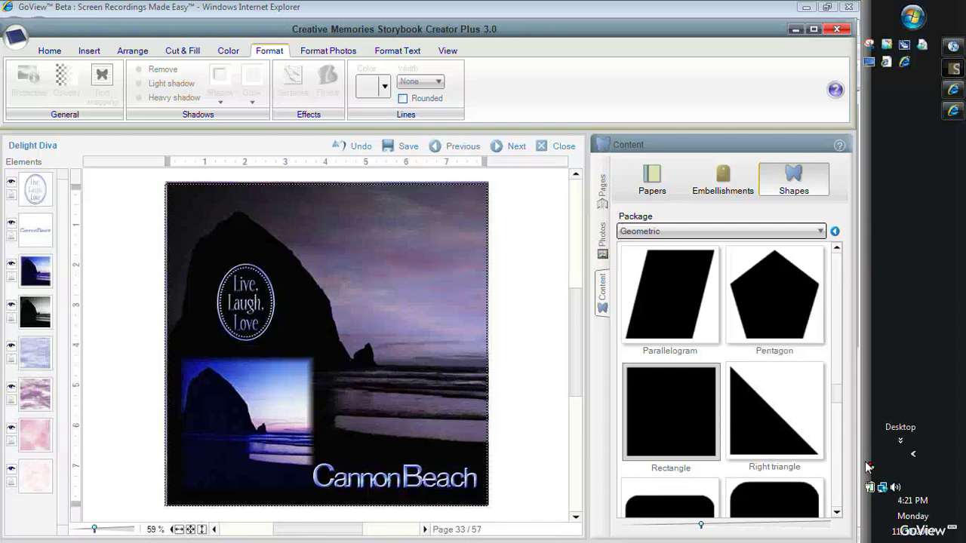
right_click(870, 469)
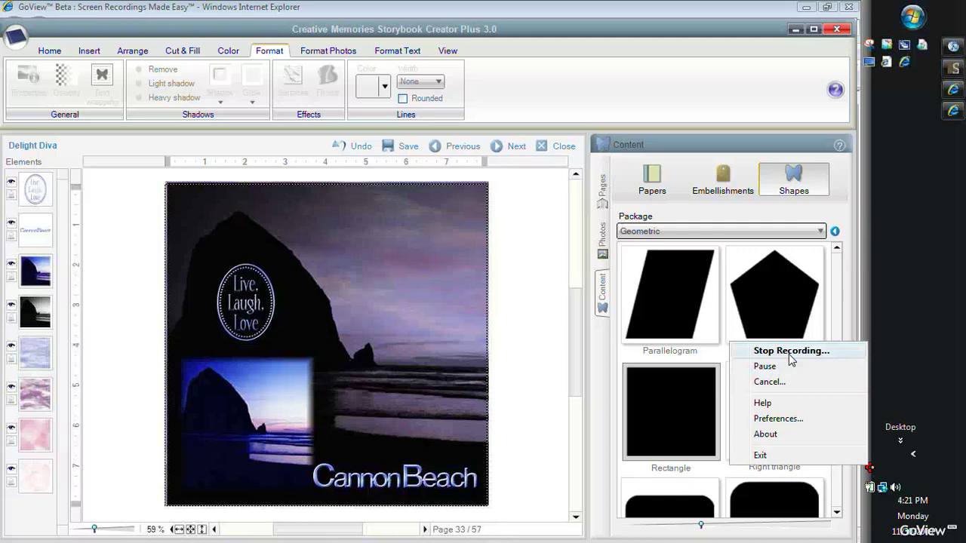
left_click(786, 352)
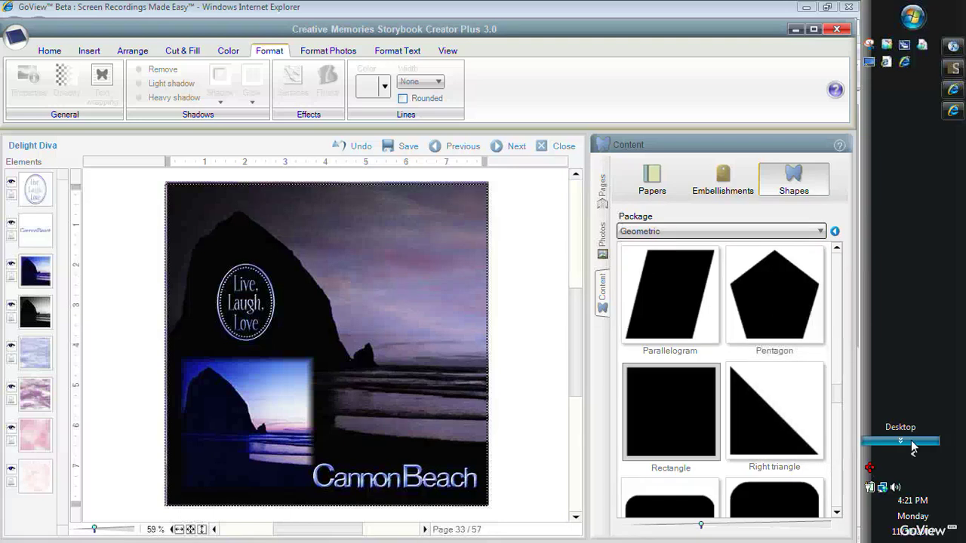